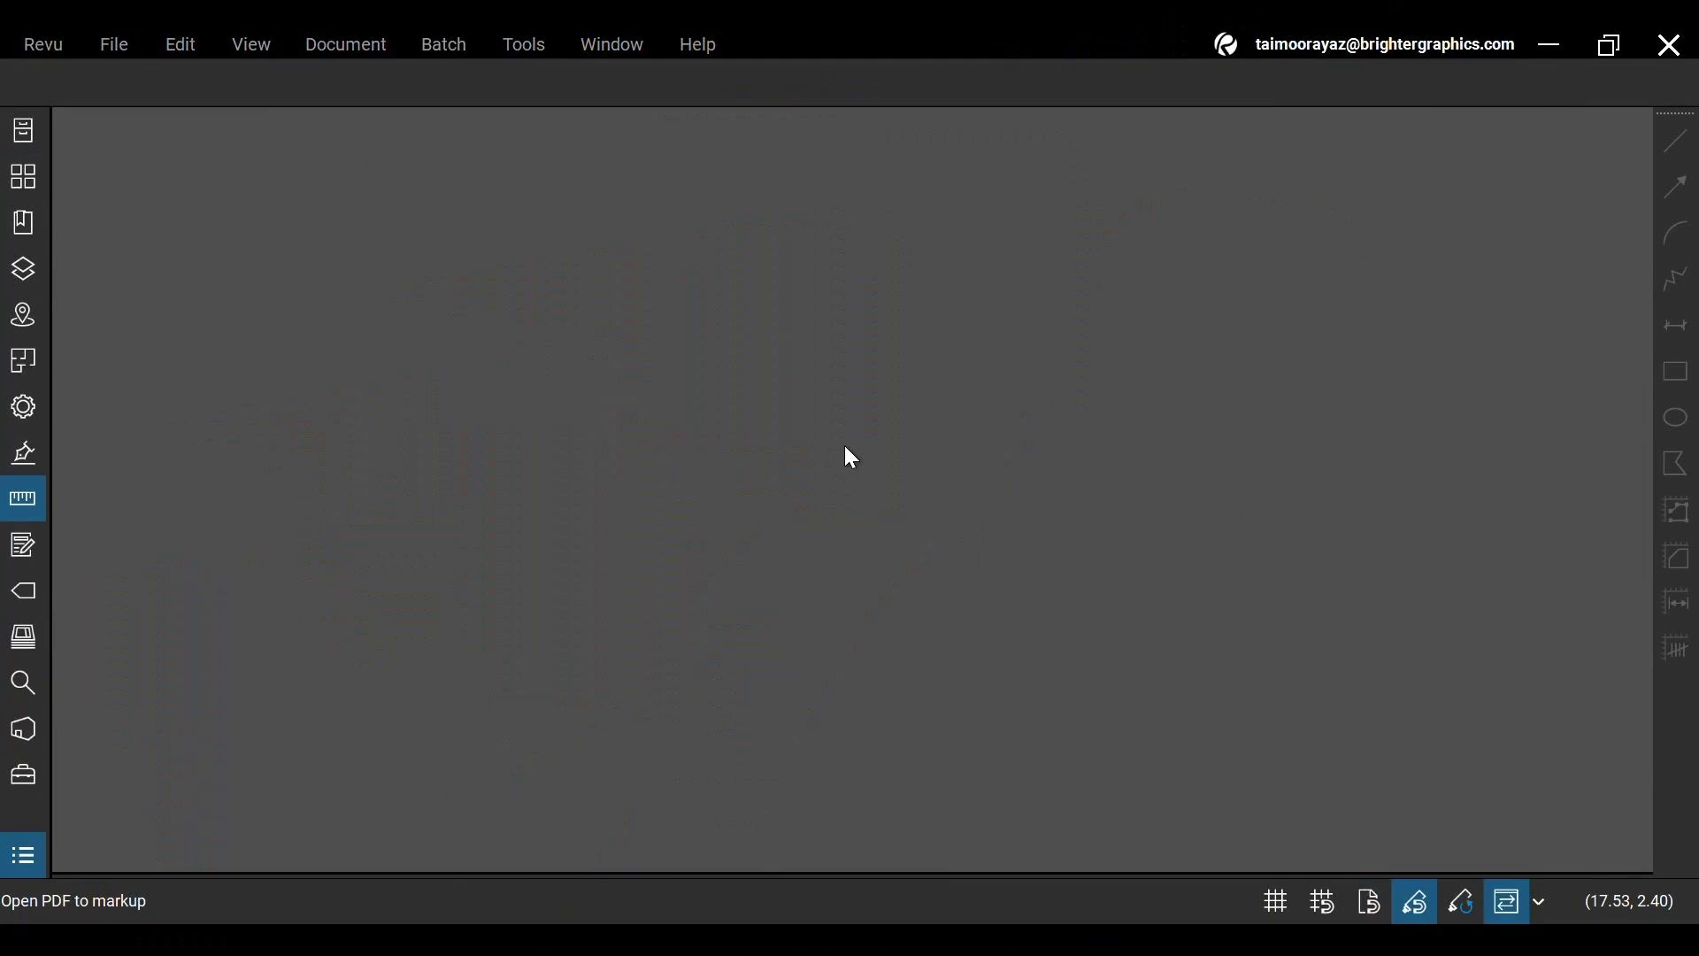
# Open BG Floor Plan_Diff_Diff.pdf from the recent files list
pyautogui.click(114, 44)
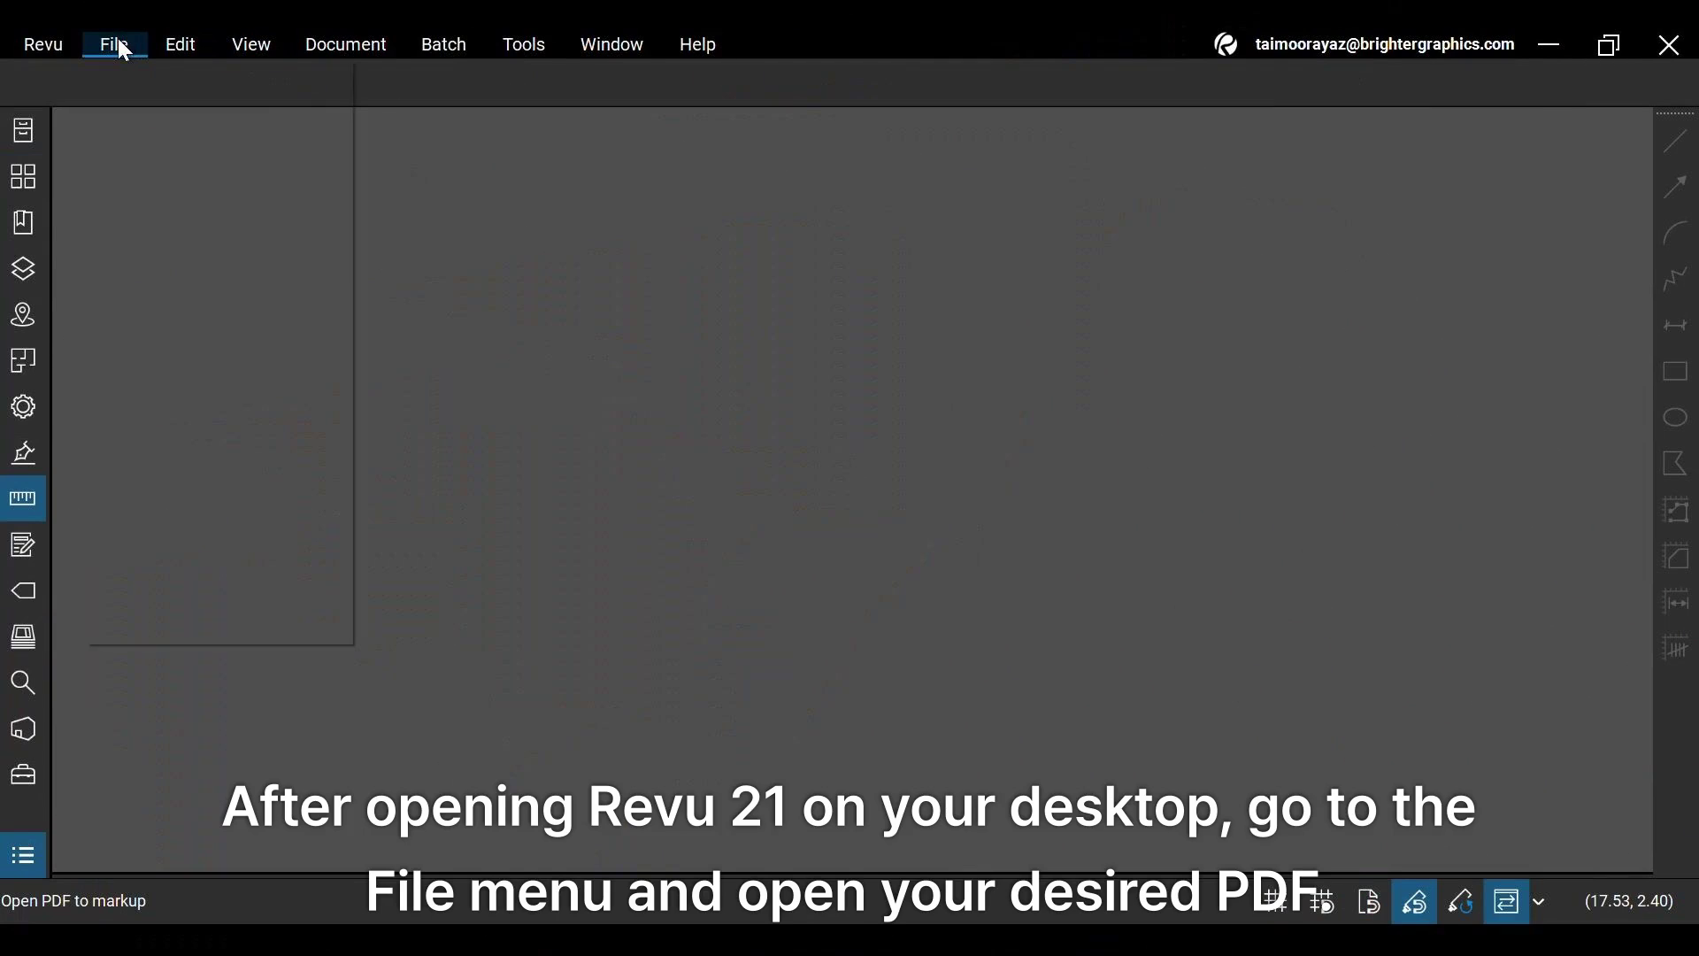
pyautogui.moveTo(232, 169)
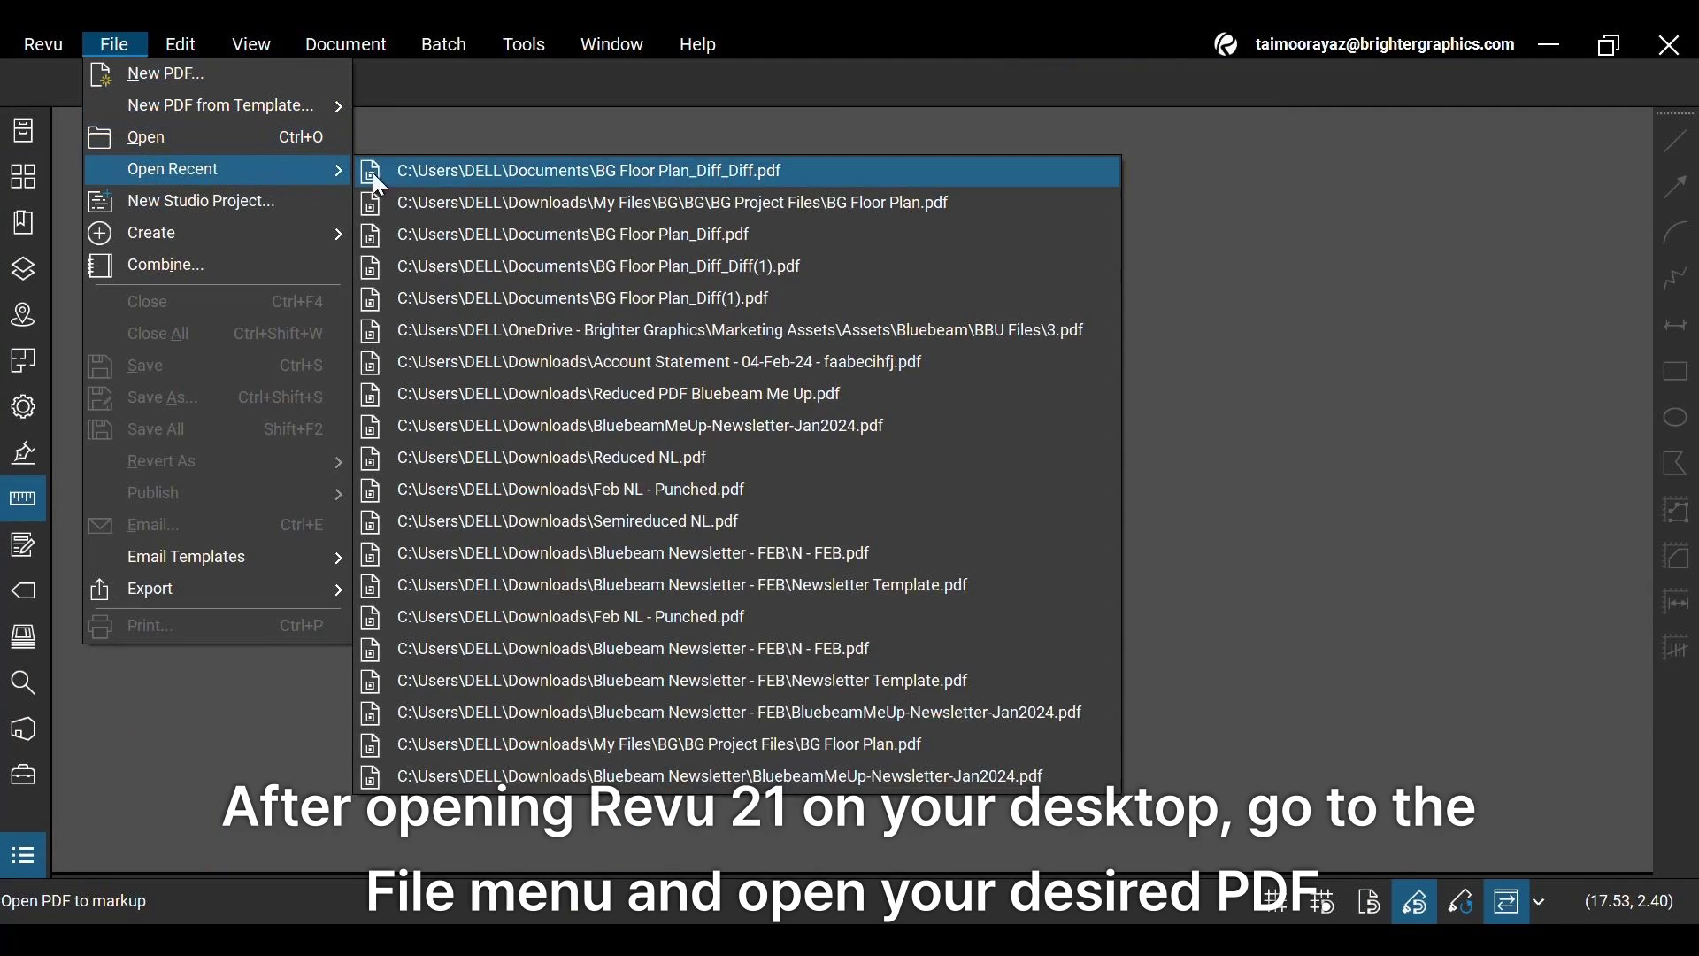
pyautogui.click(451, 172)
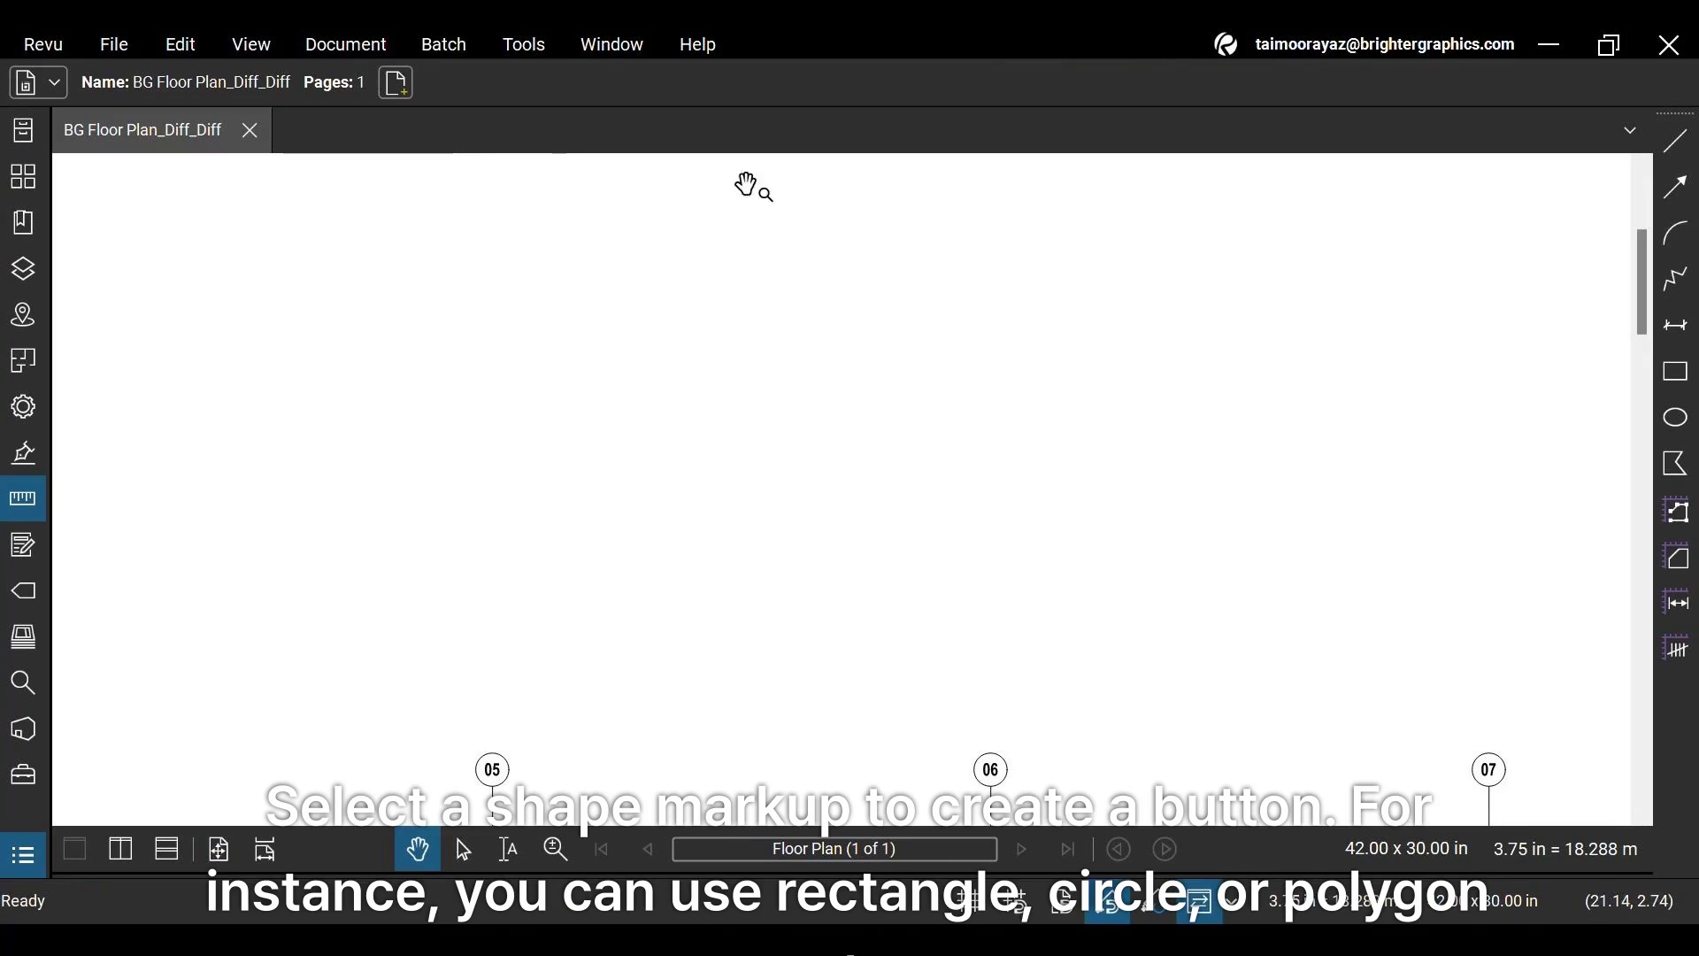
# Trace an eight-vertex, clipped-corner rectangle with the Polygon tool and close it at the start point
pyautogui.click(1675, 465)
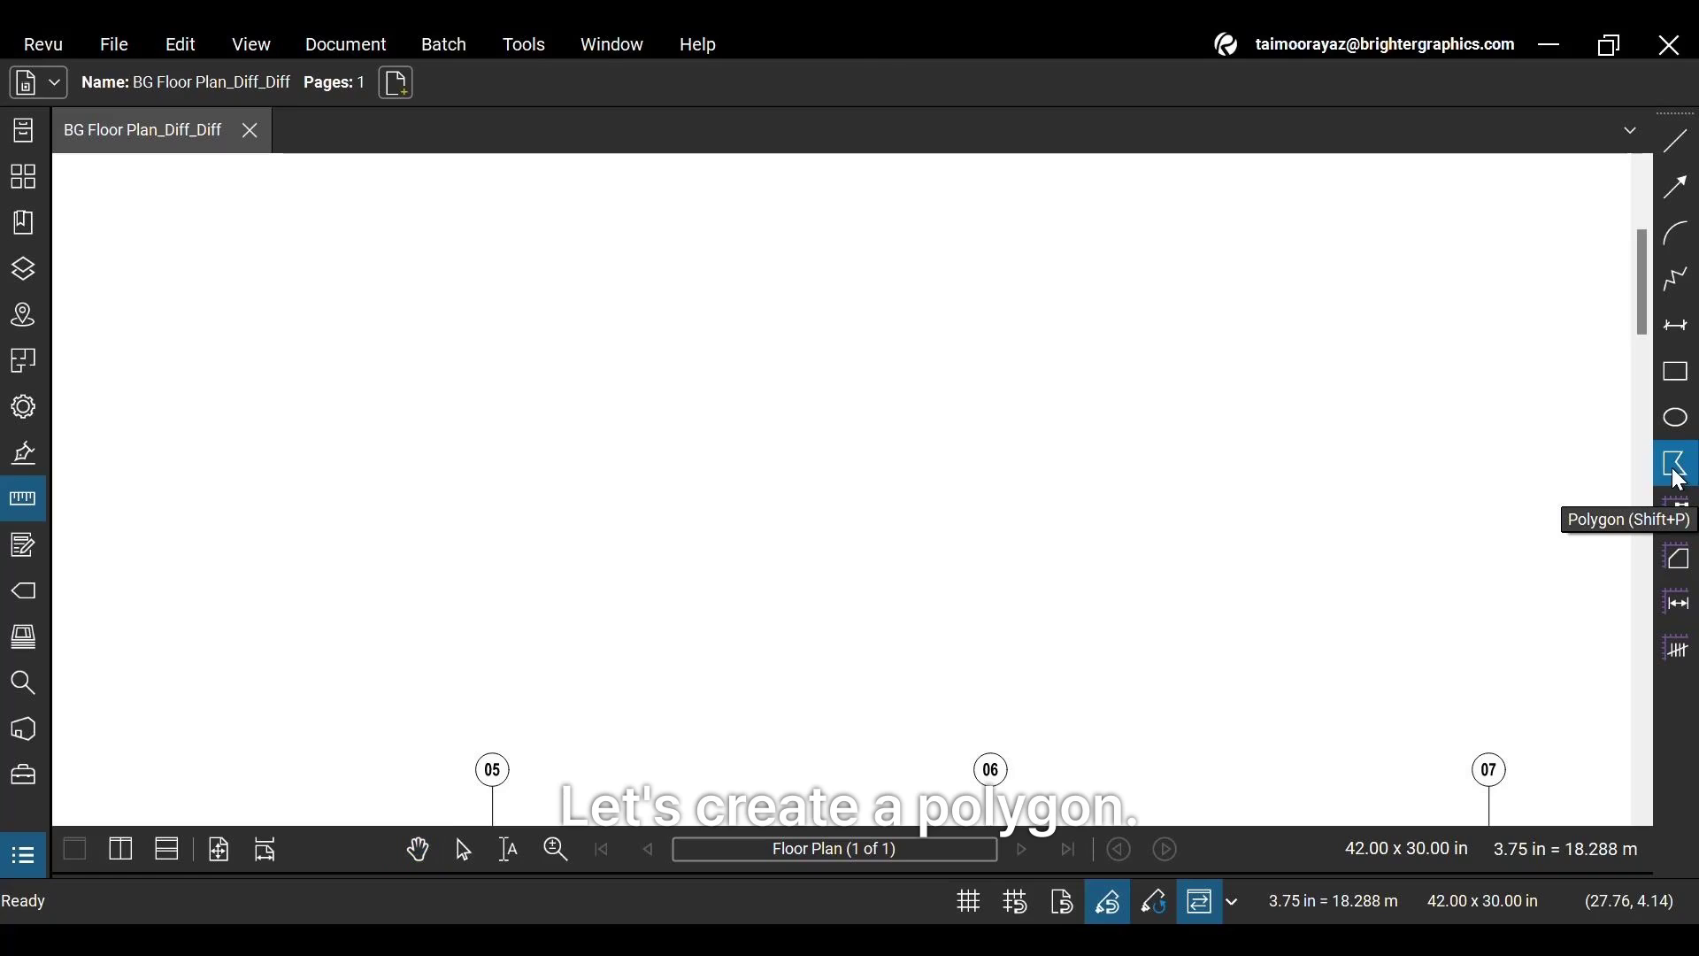
pyautogui.scroll(1, 669, 383)
pyautogui.click(669, 383)
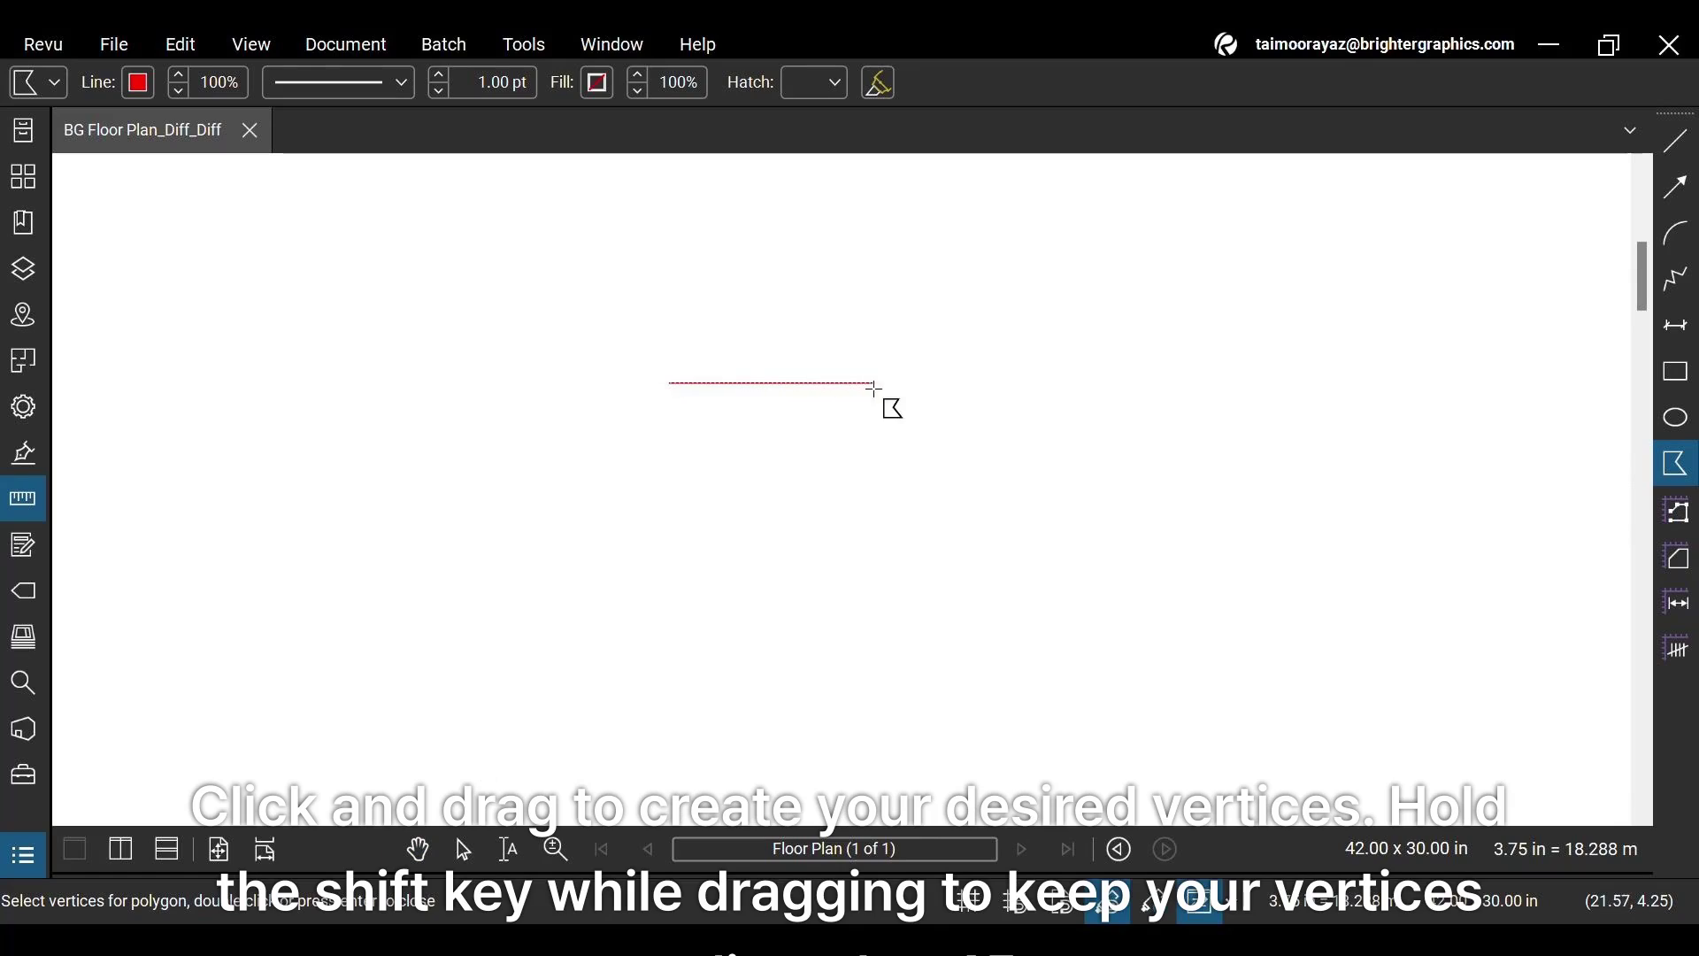
pyautogui.click(930, 389)
pyautogui.click(945, 400)
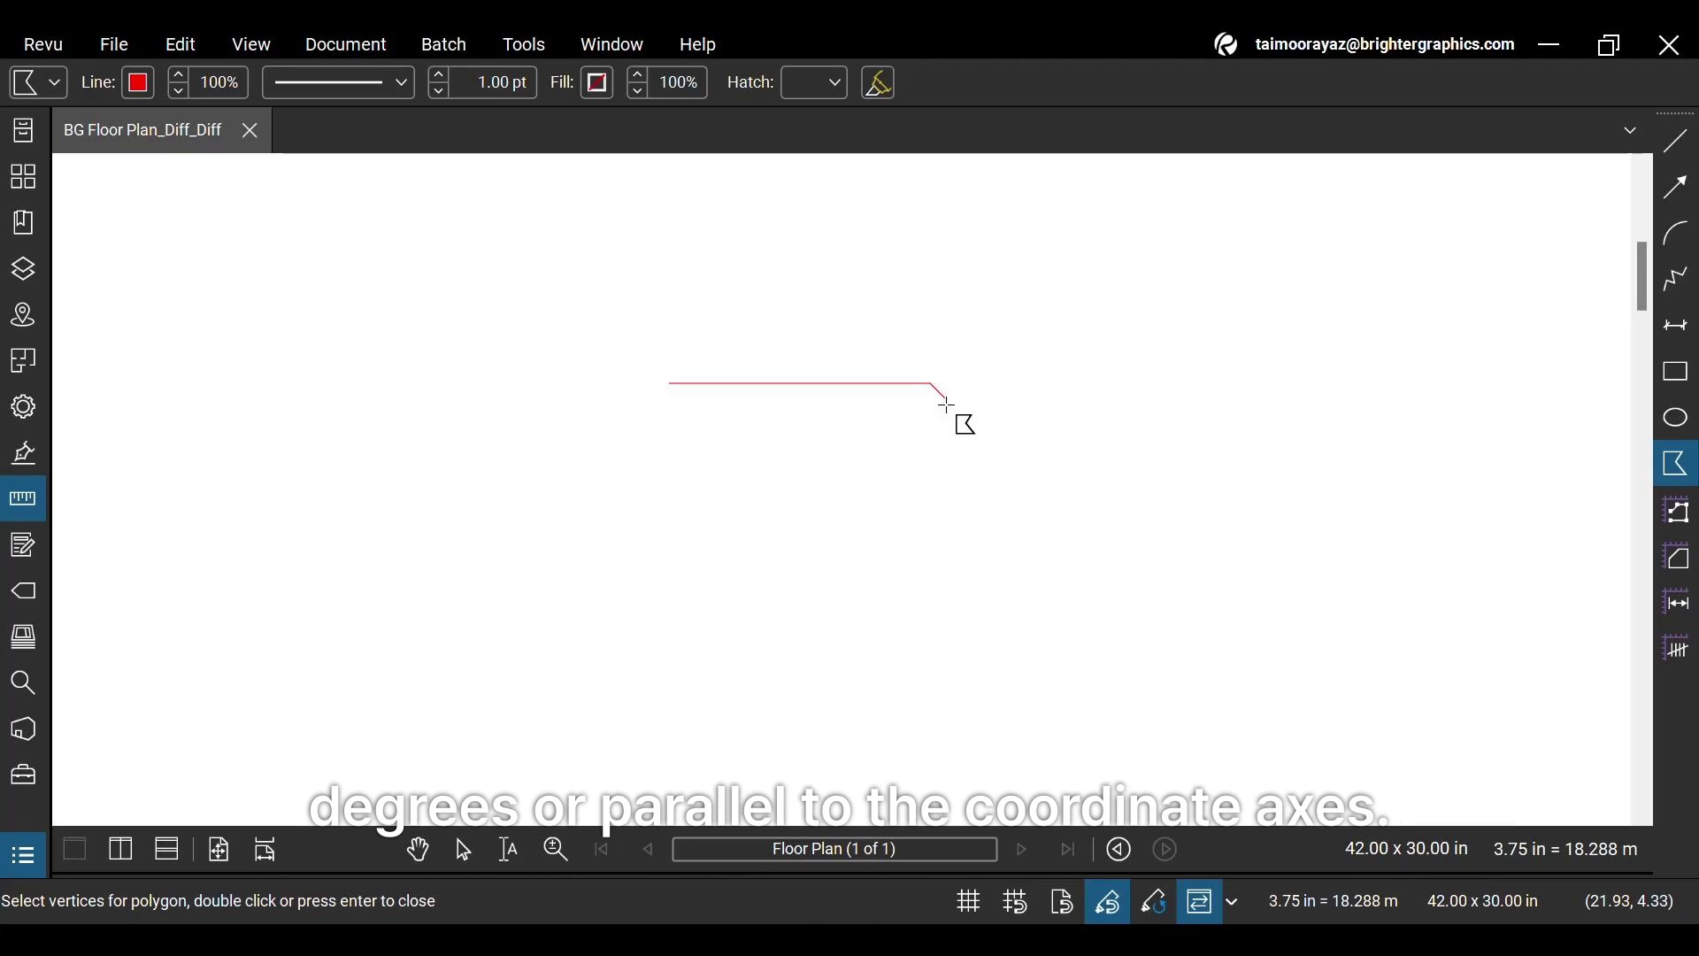
pyautogui.click(956, 478)
pyautogui.click(928, 505)
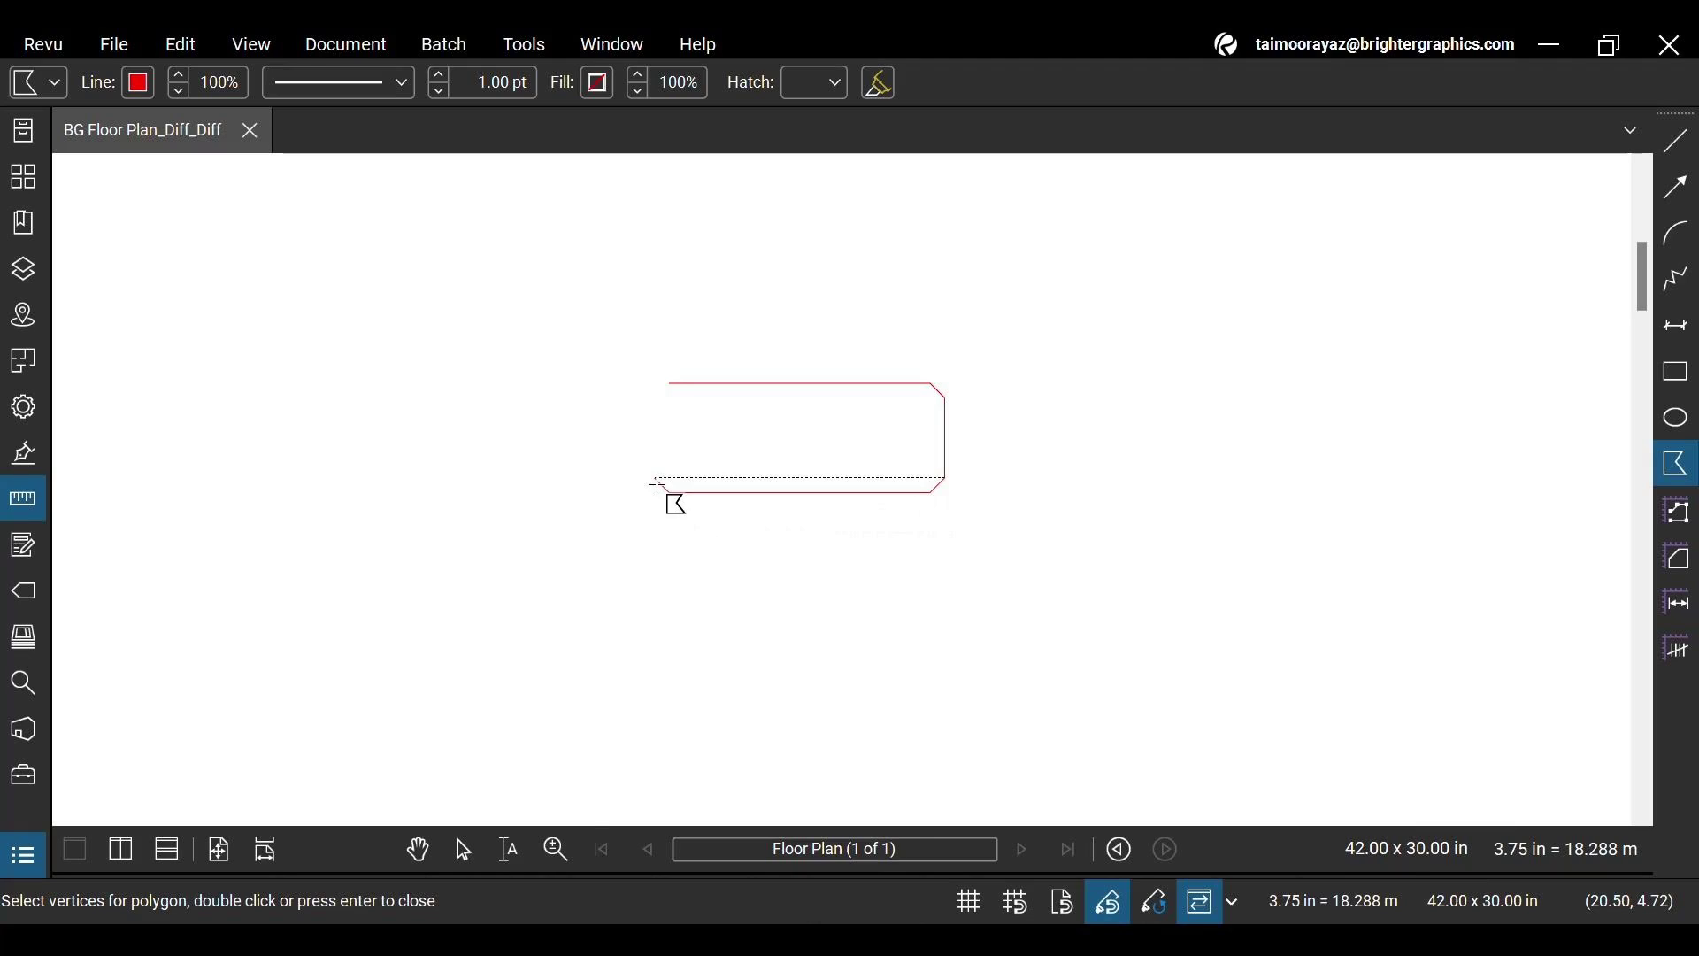
pyautogui.click(656, 479)
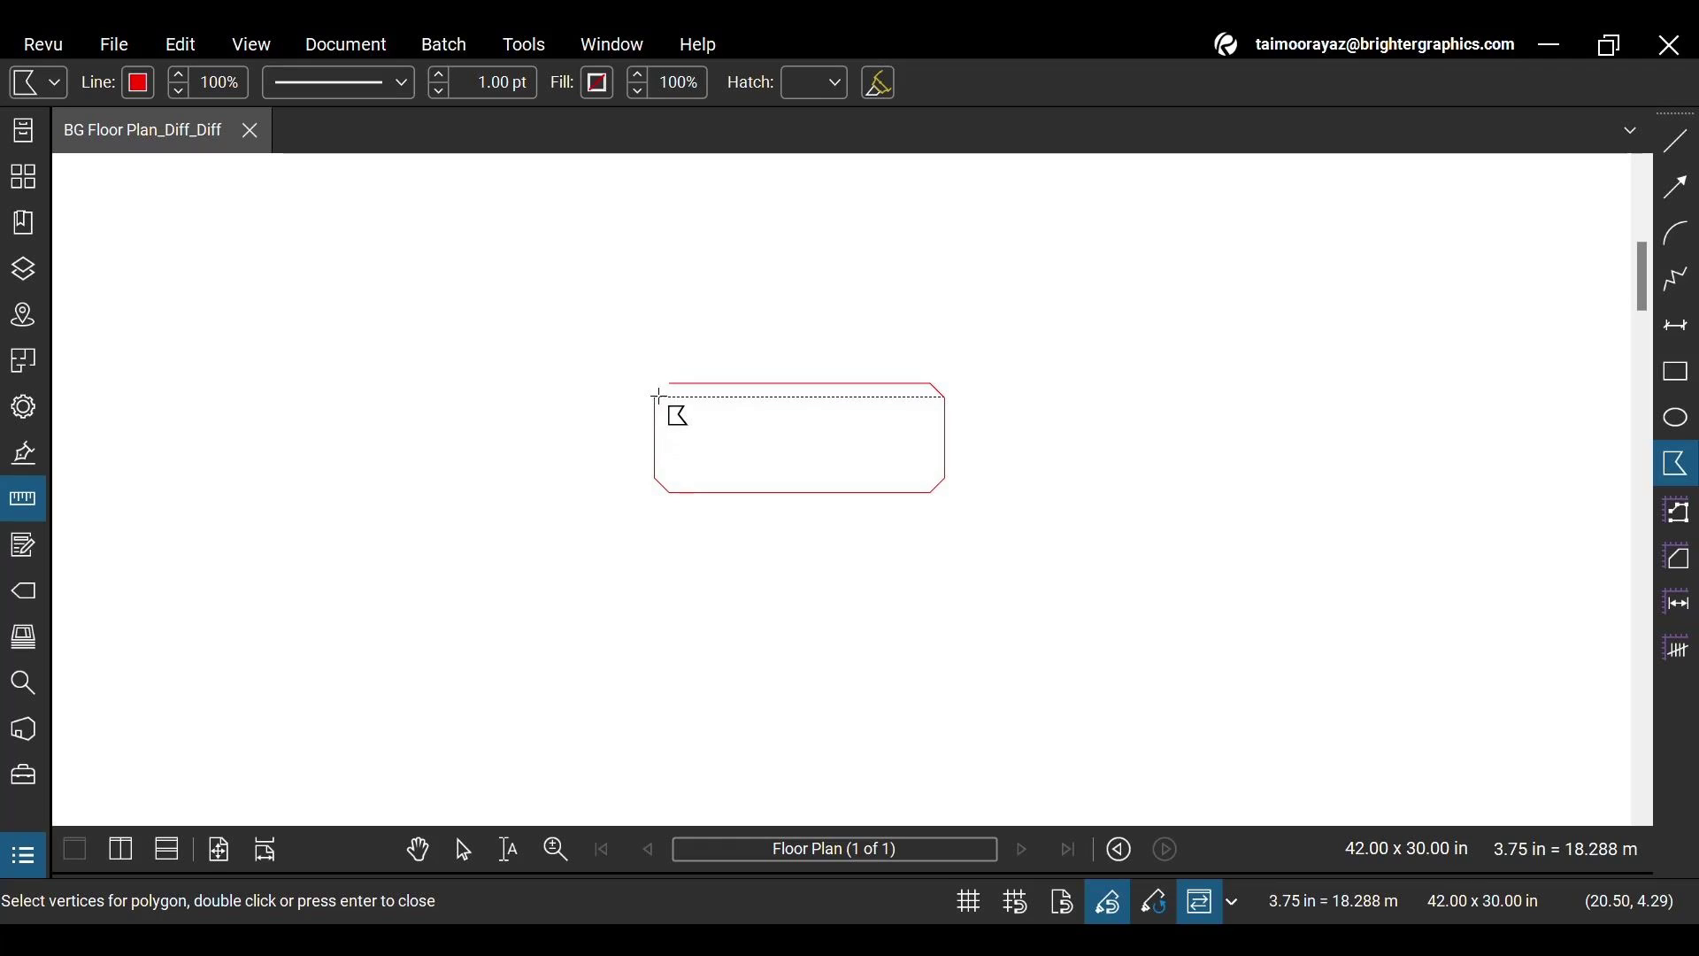
pyautogui.click(659, 397)
pyautogui.click(670, 384)
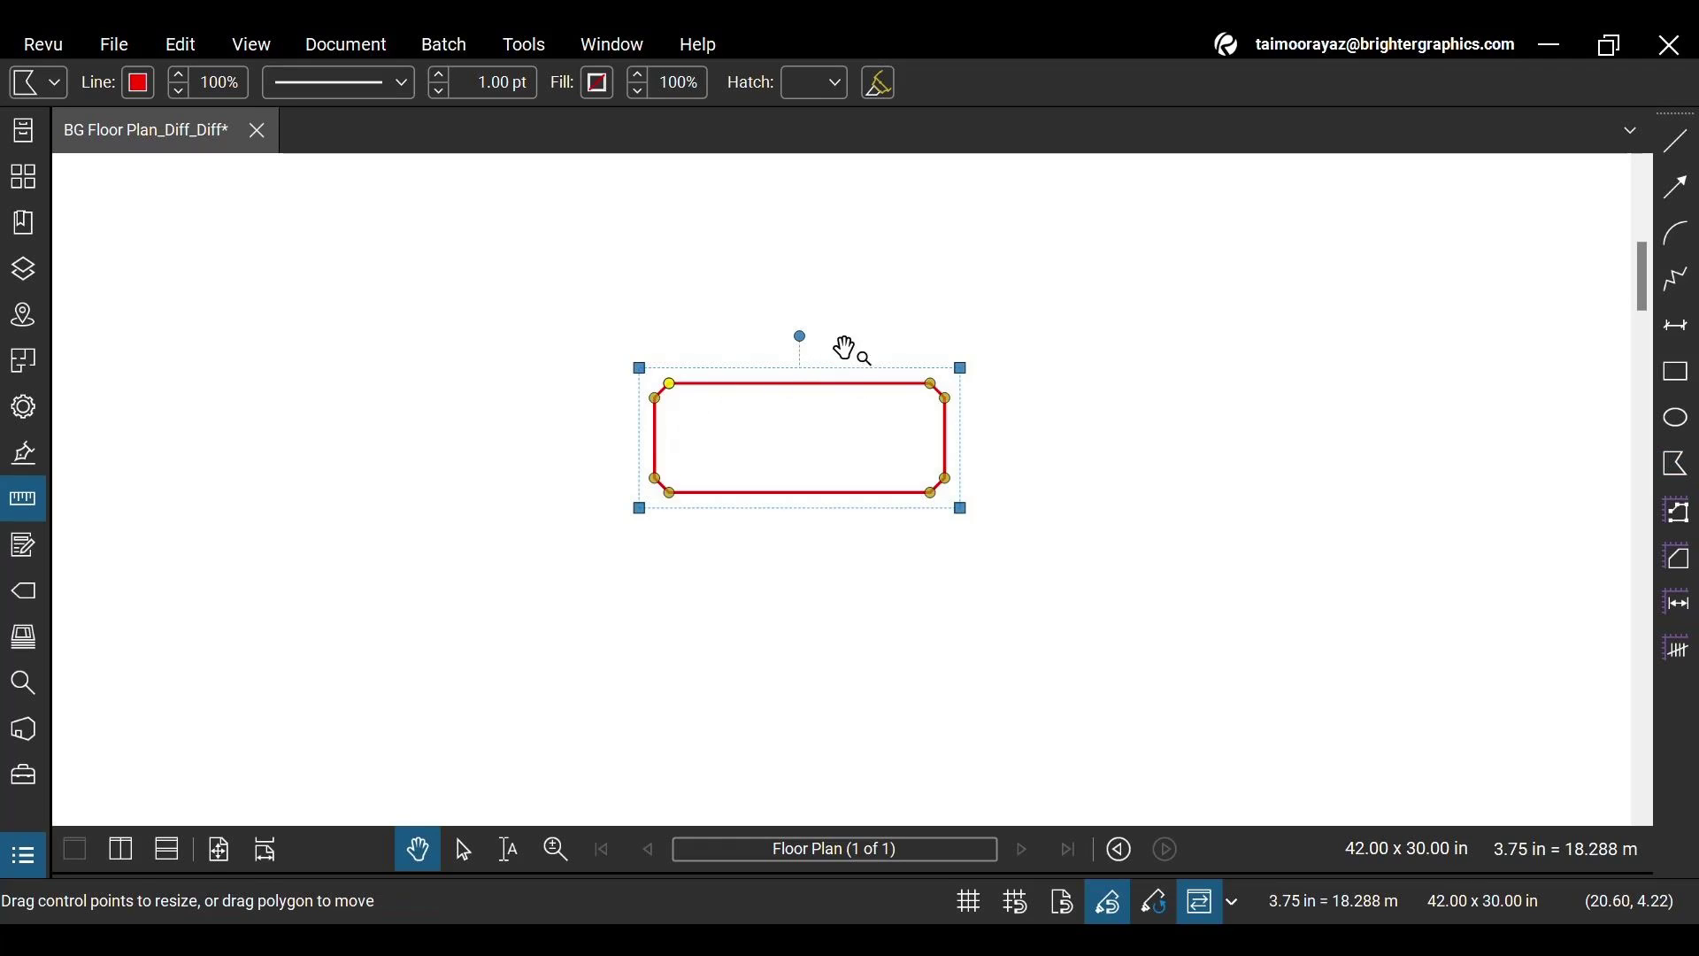
# Convert all four clipped corners to arcs and thin the red outline to 0.50 pt
pyautogui.scroll(3, 779, 389)
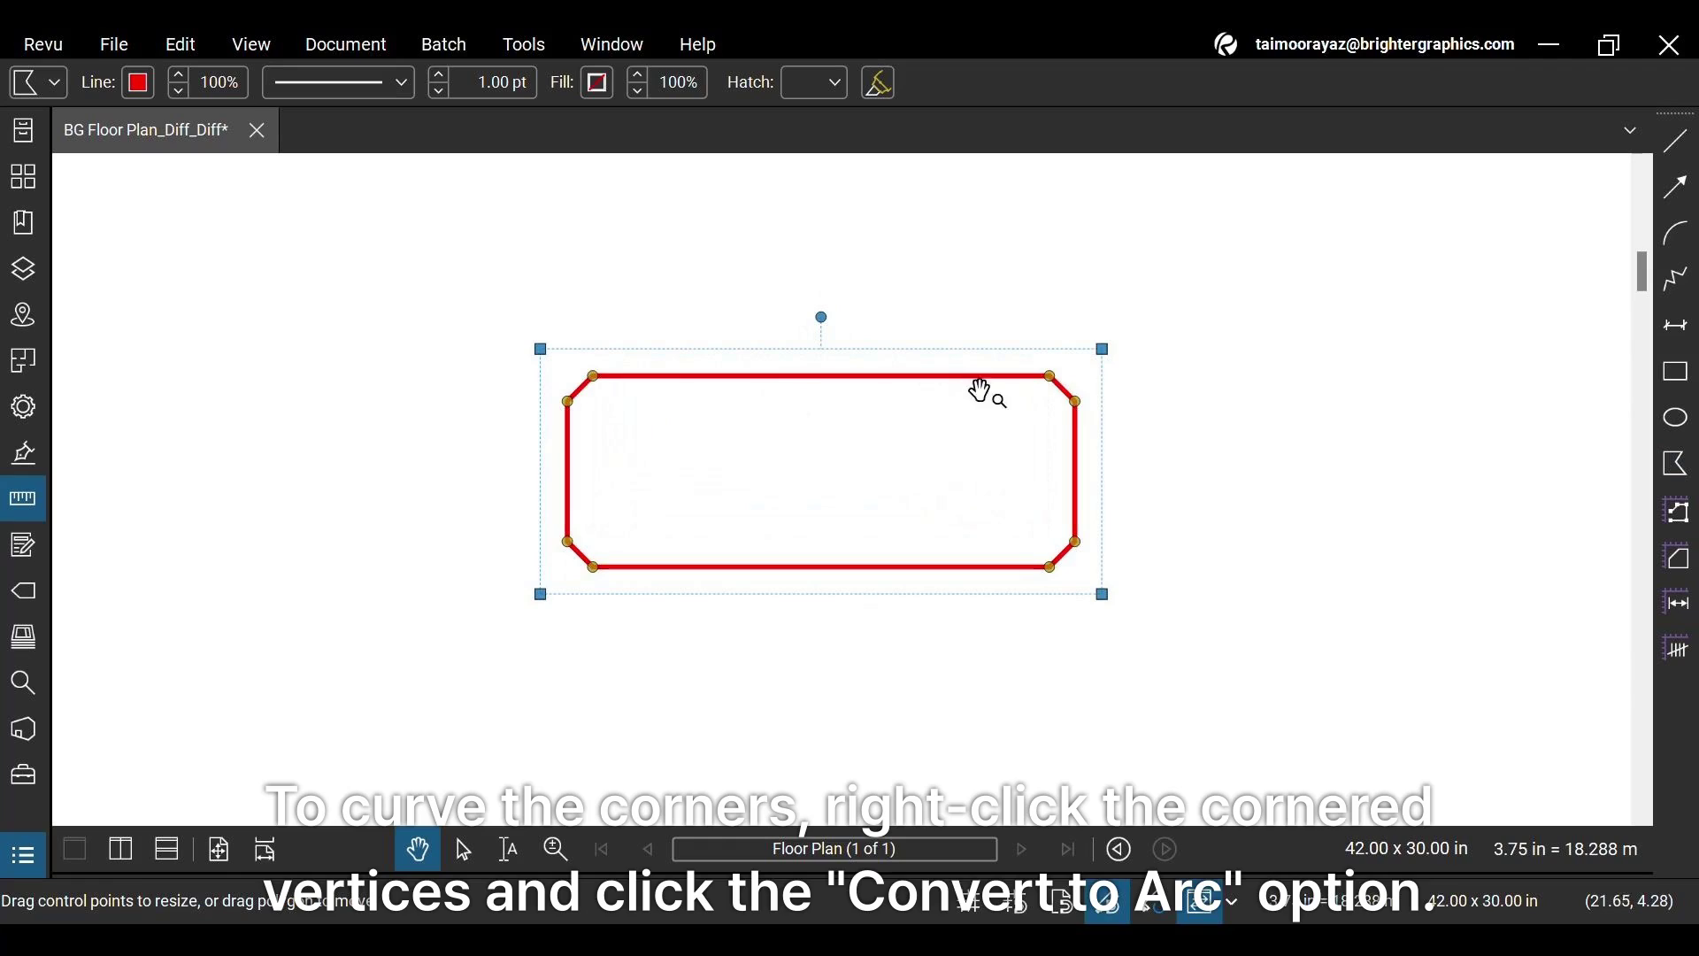
pyautogui.rightClick(1076, 401)
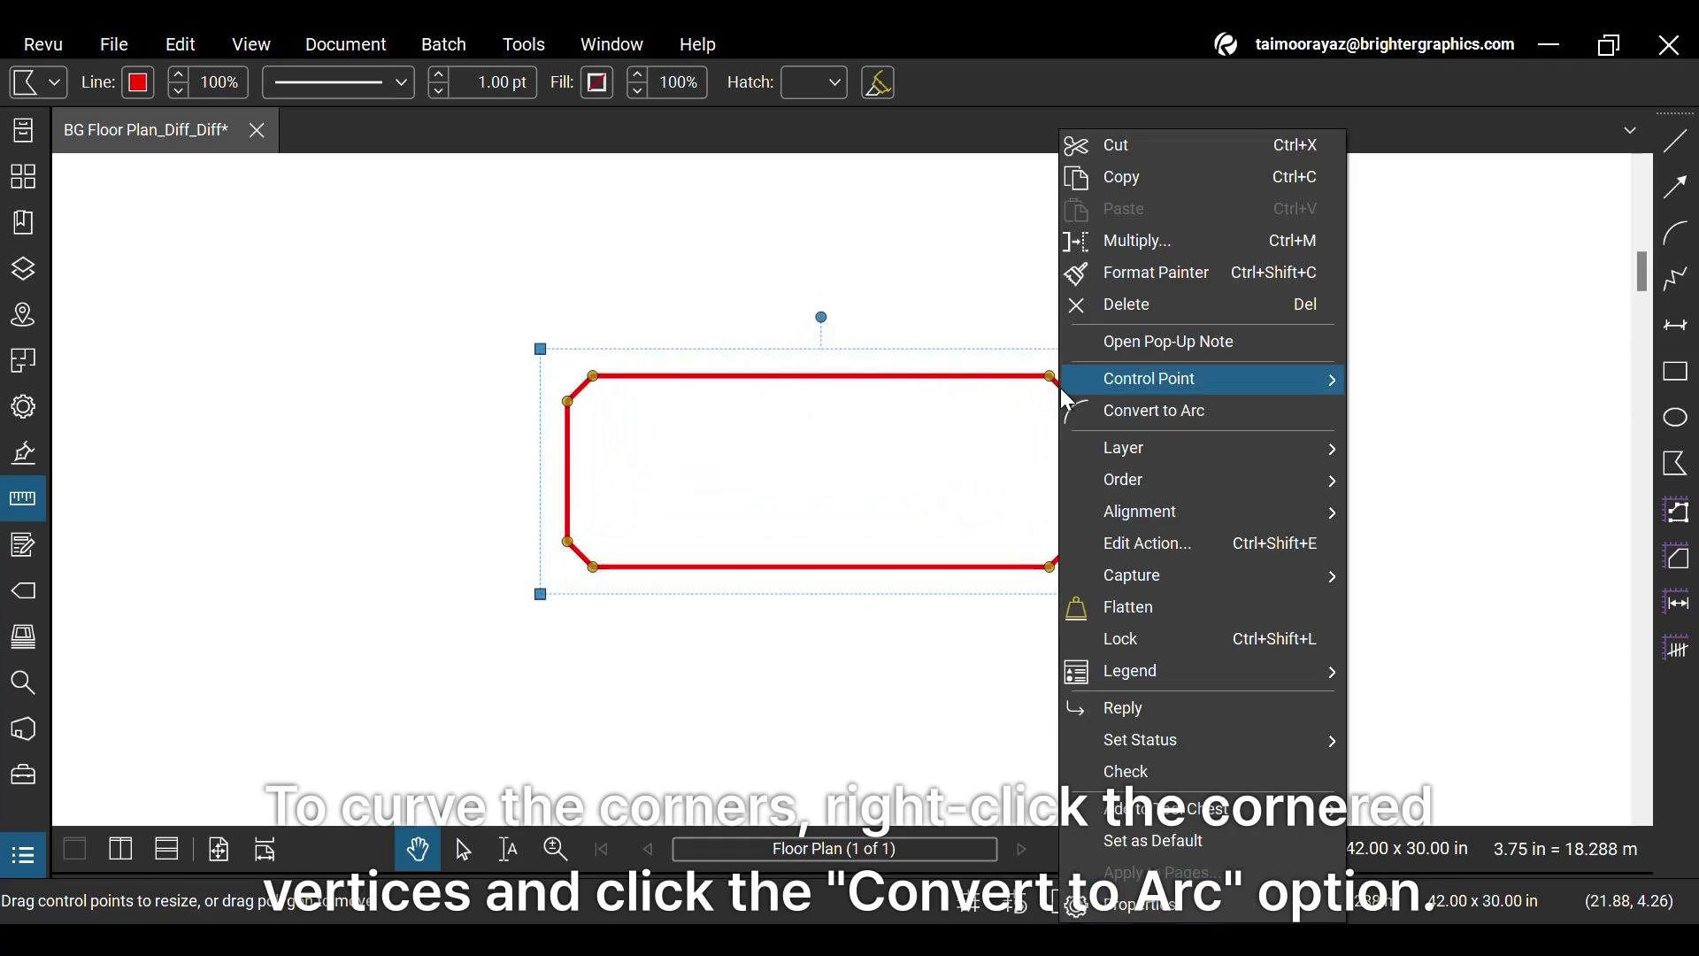
pyautogui.click(1073, 411)
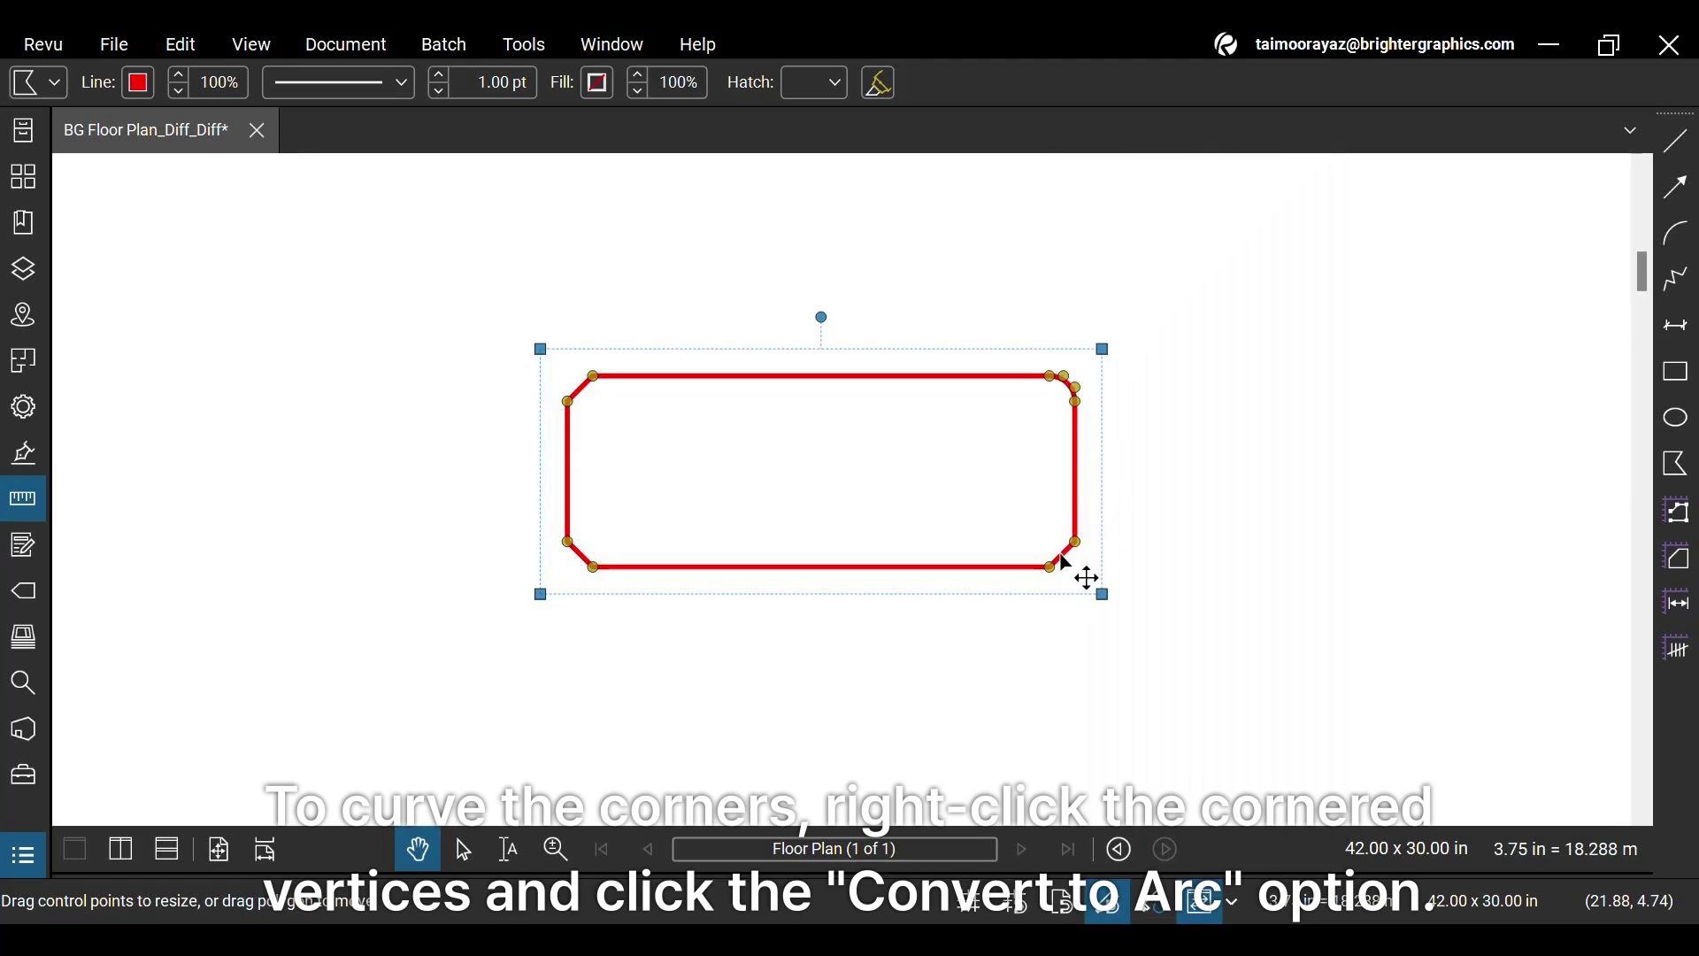
pyautogui.rightClick(1060, 555)
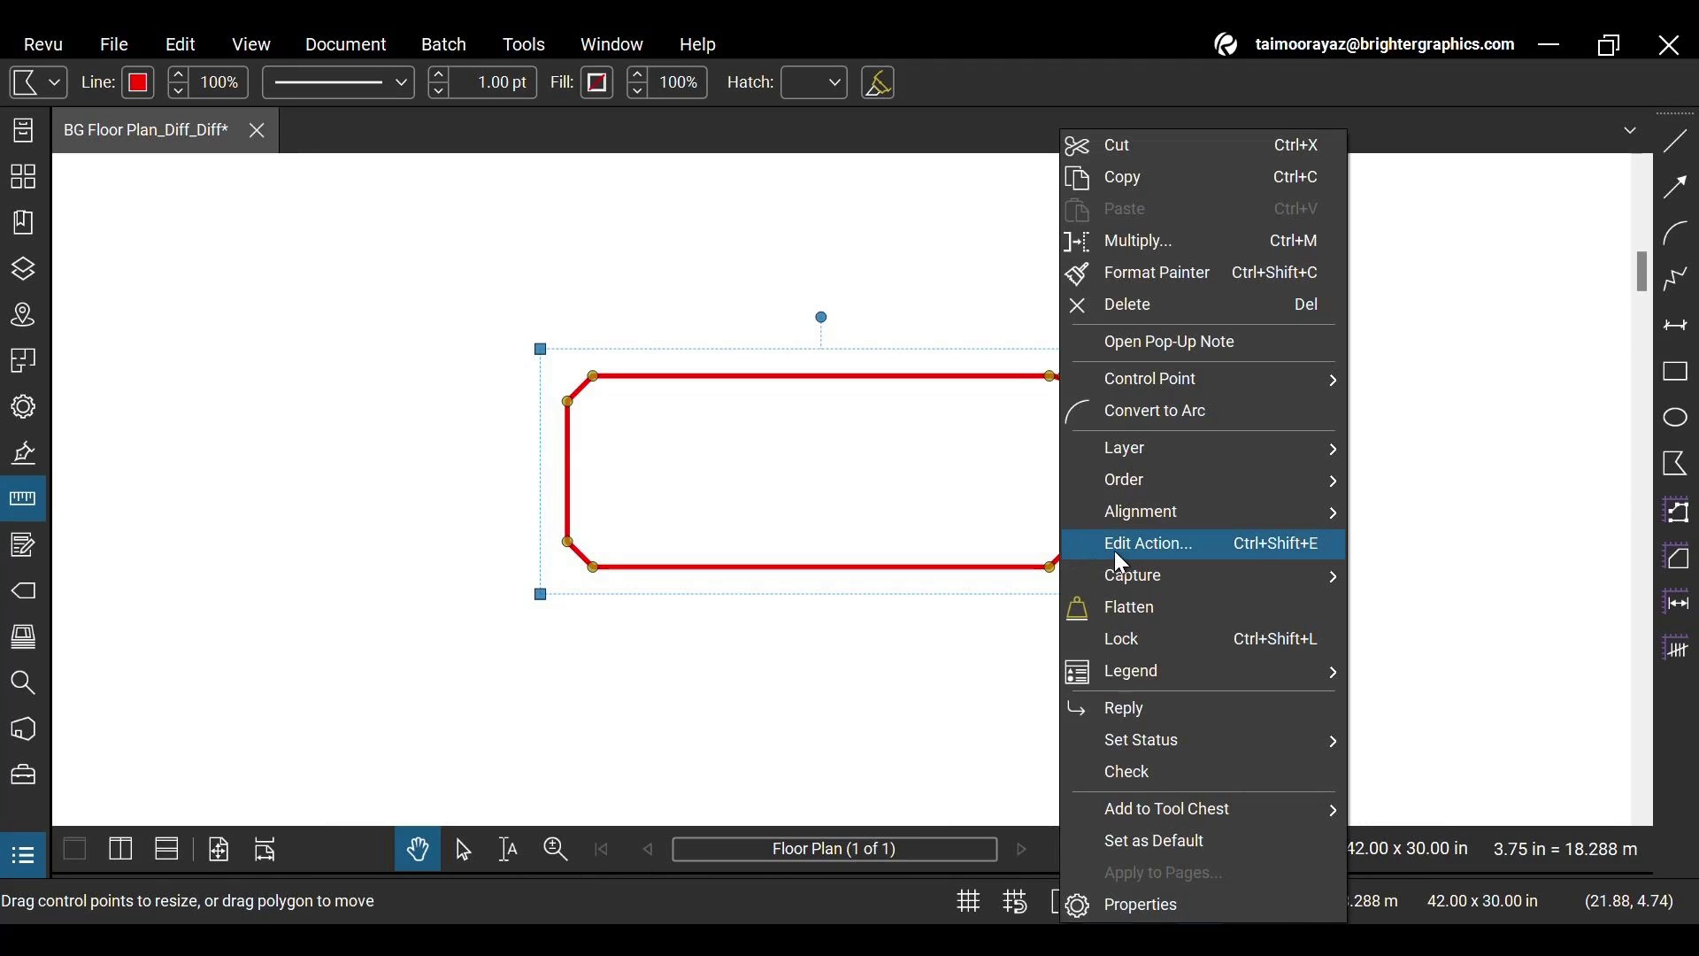
pyautogui.click(1134, 415)
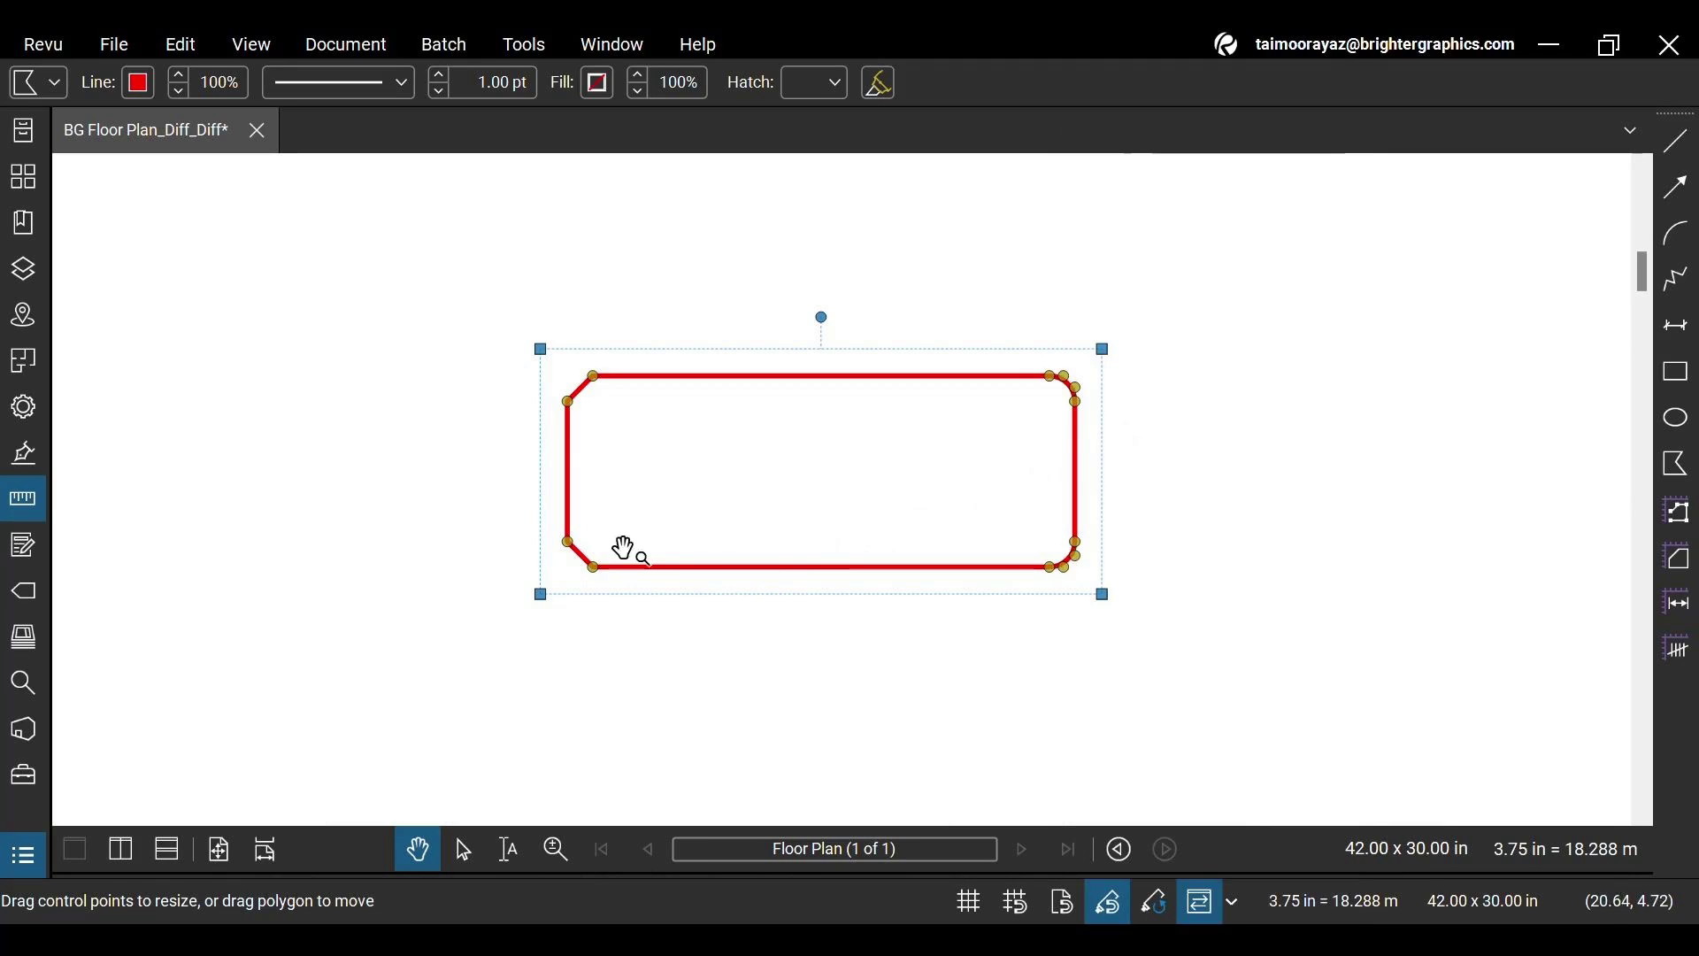
pyautogui.rightClick(580, 559)
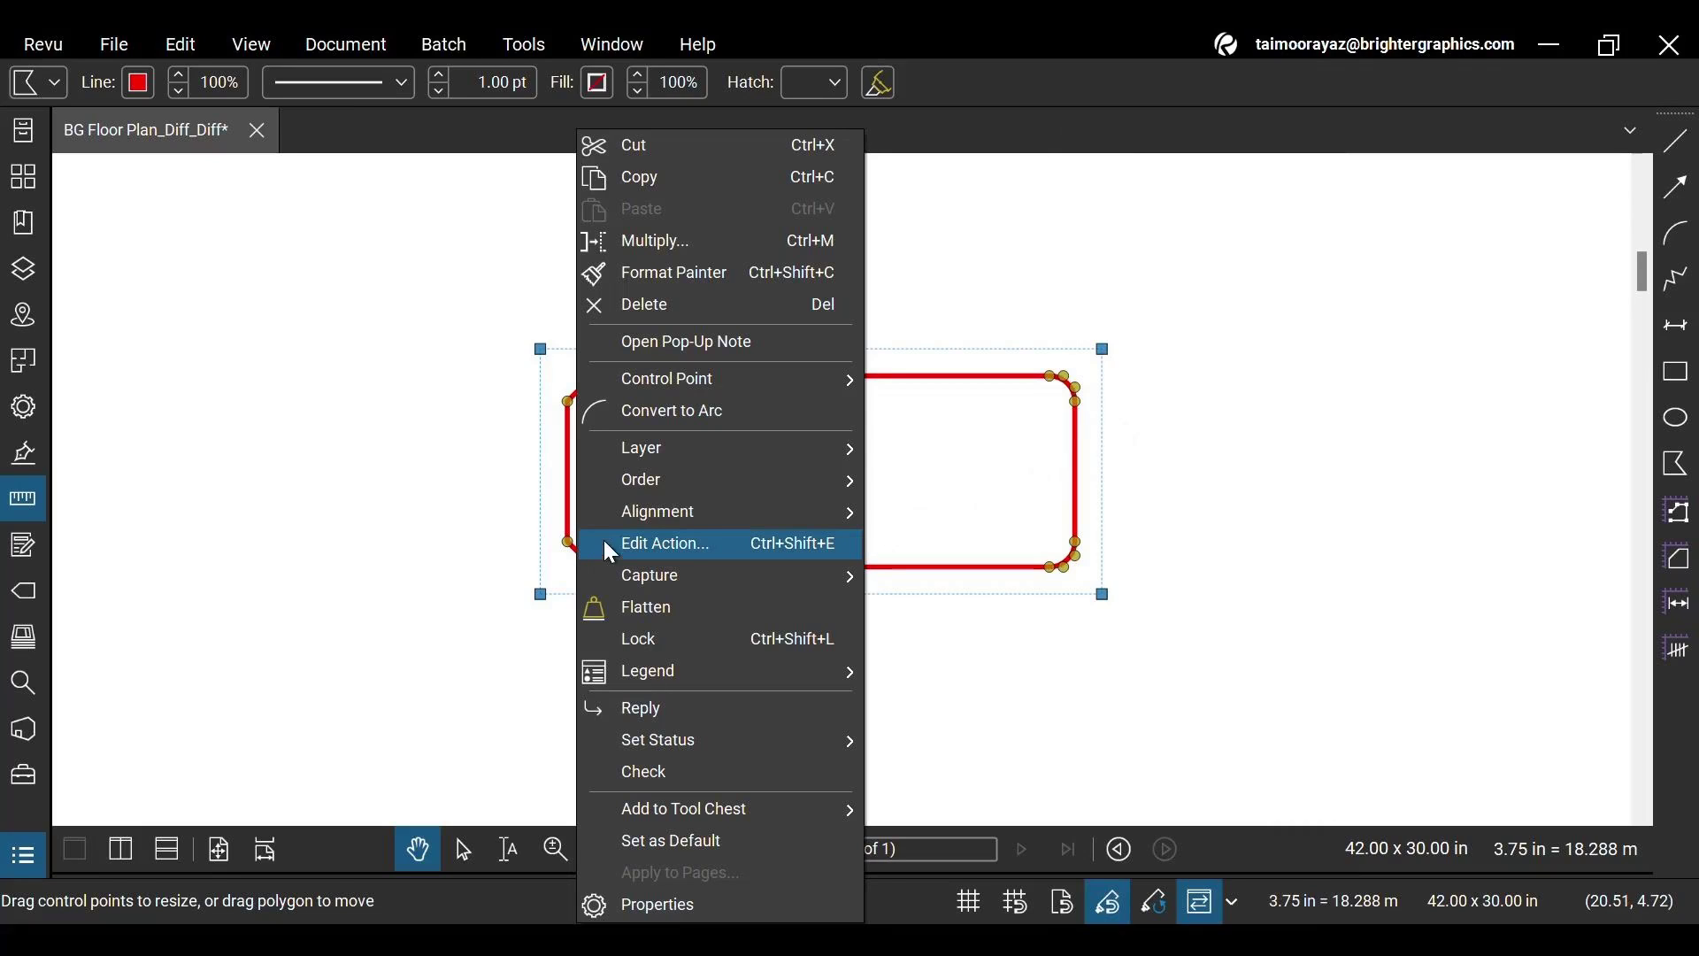
pyautogui.click(688, 416)
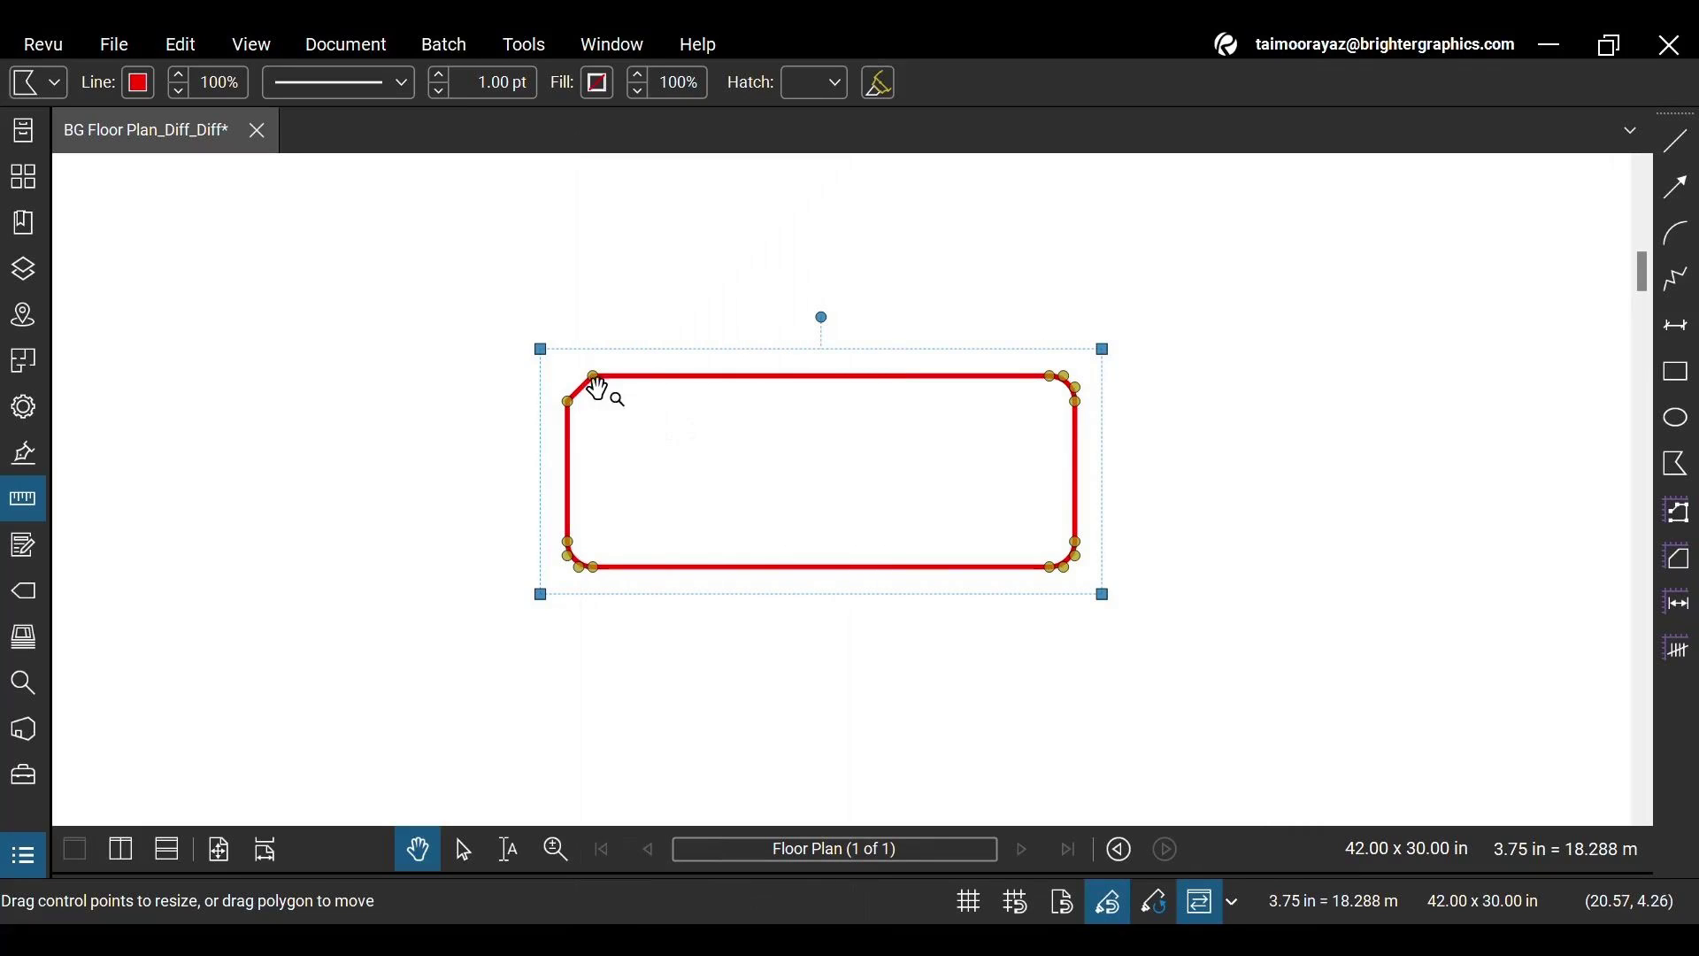
pyautogui.rightClick(607, 410)
pyautogui.click(639, 418)
pyautogui.click(438, 89)
pyautogui.click(437, 89)
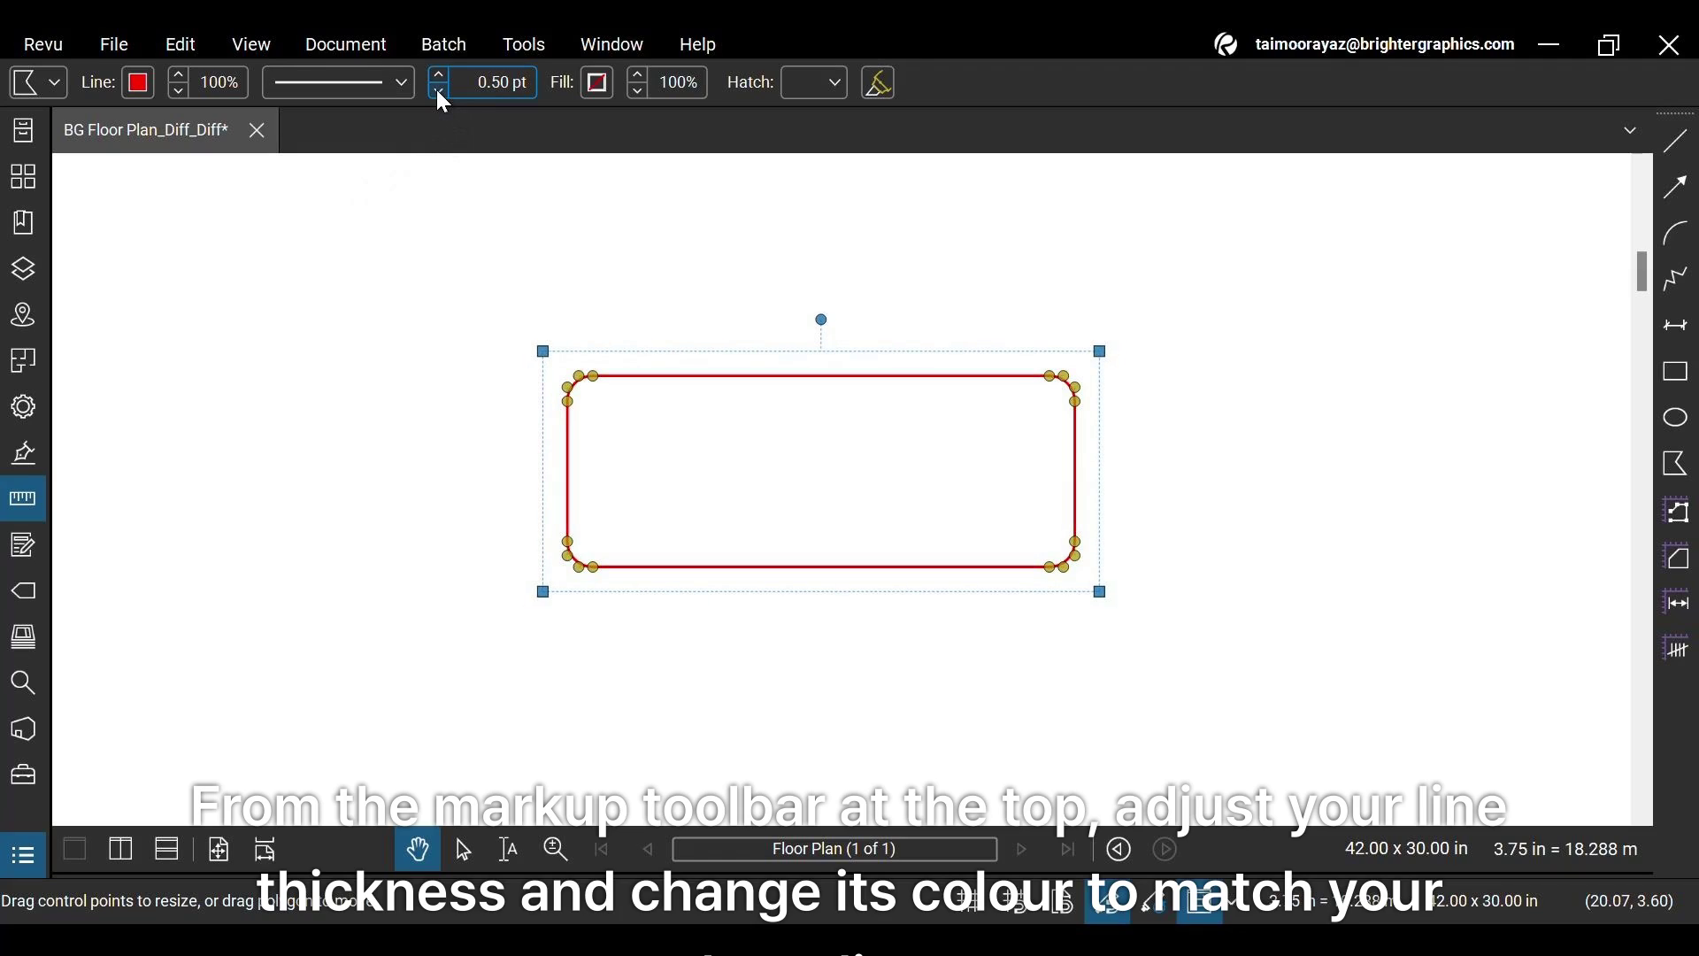
# Change the polygon's outline colour from red to dark teal hex 155263
pyautogui.click(142, 84)
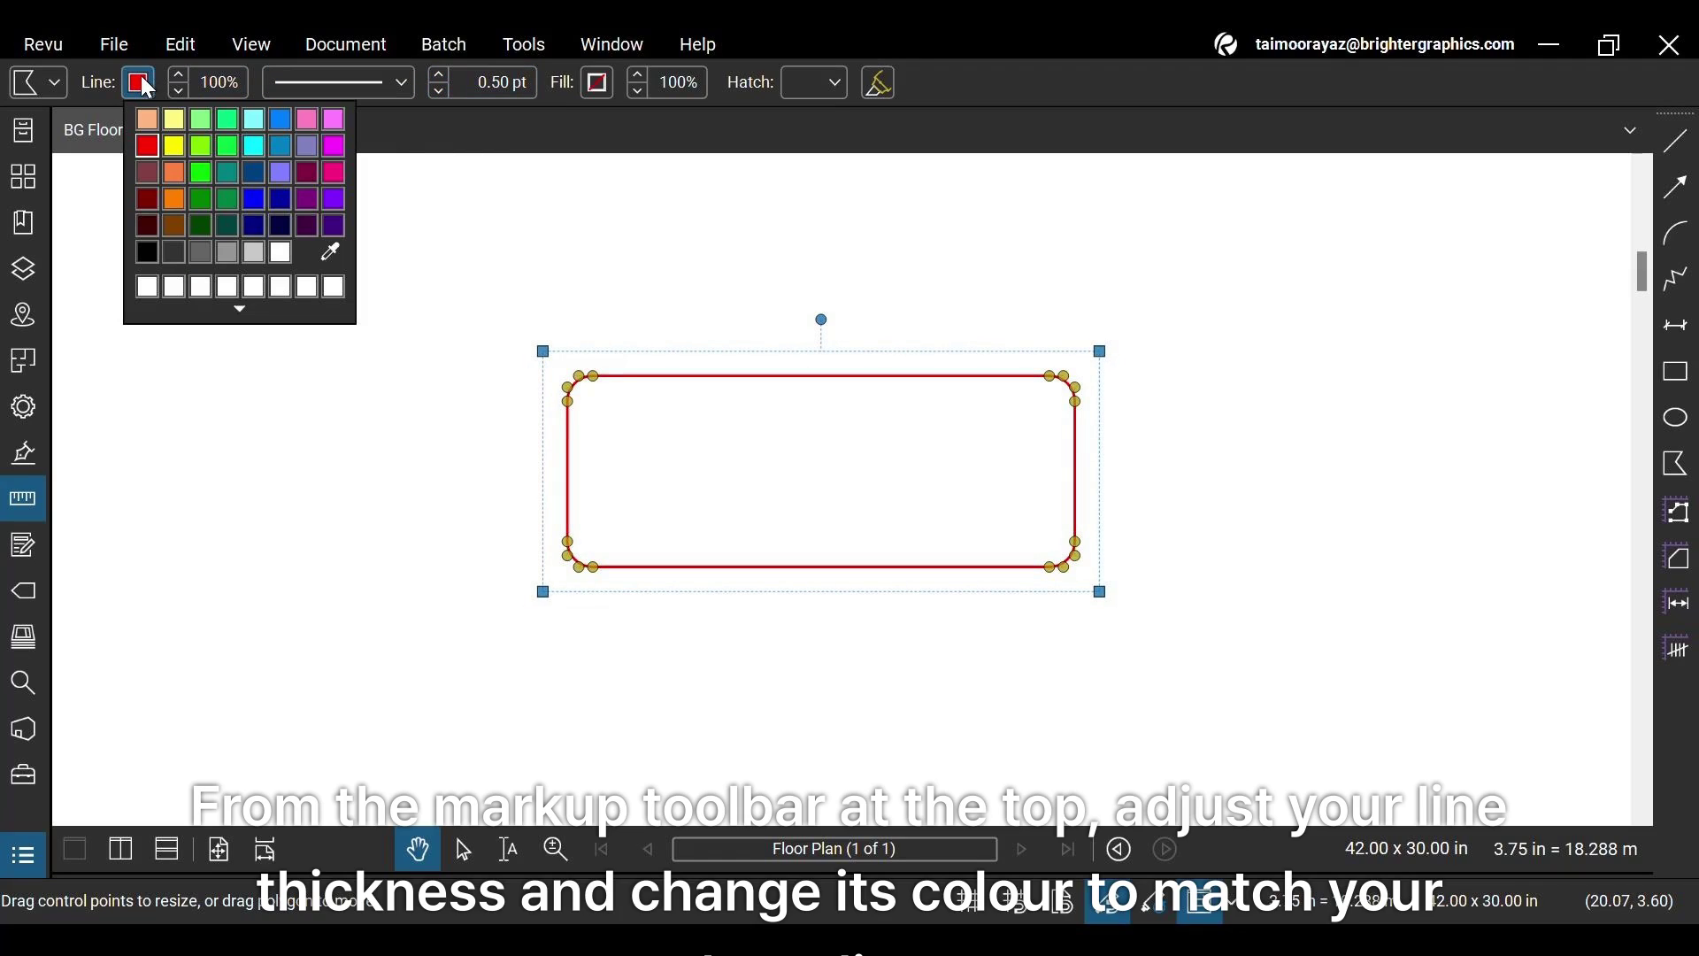
pyautogui.click(239, 310)
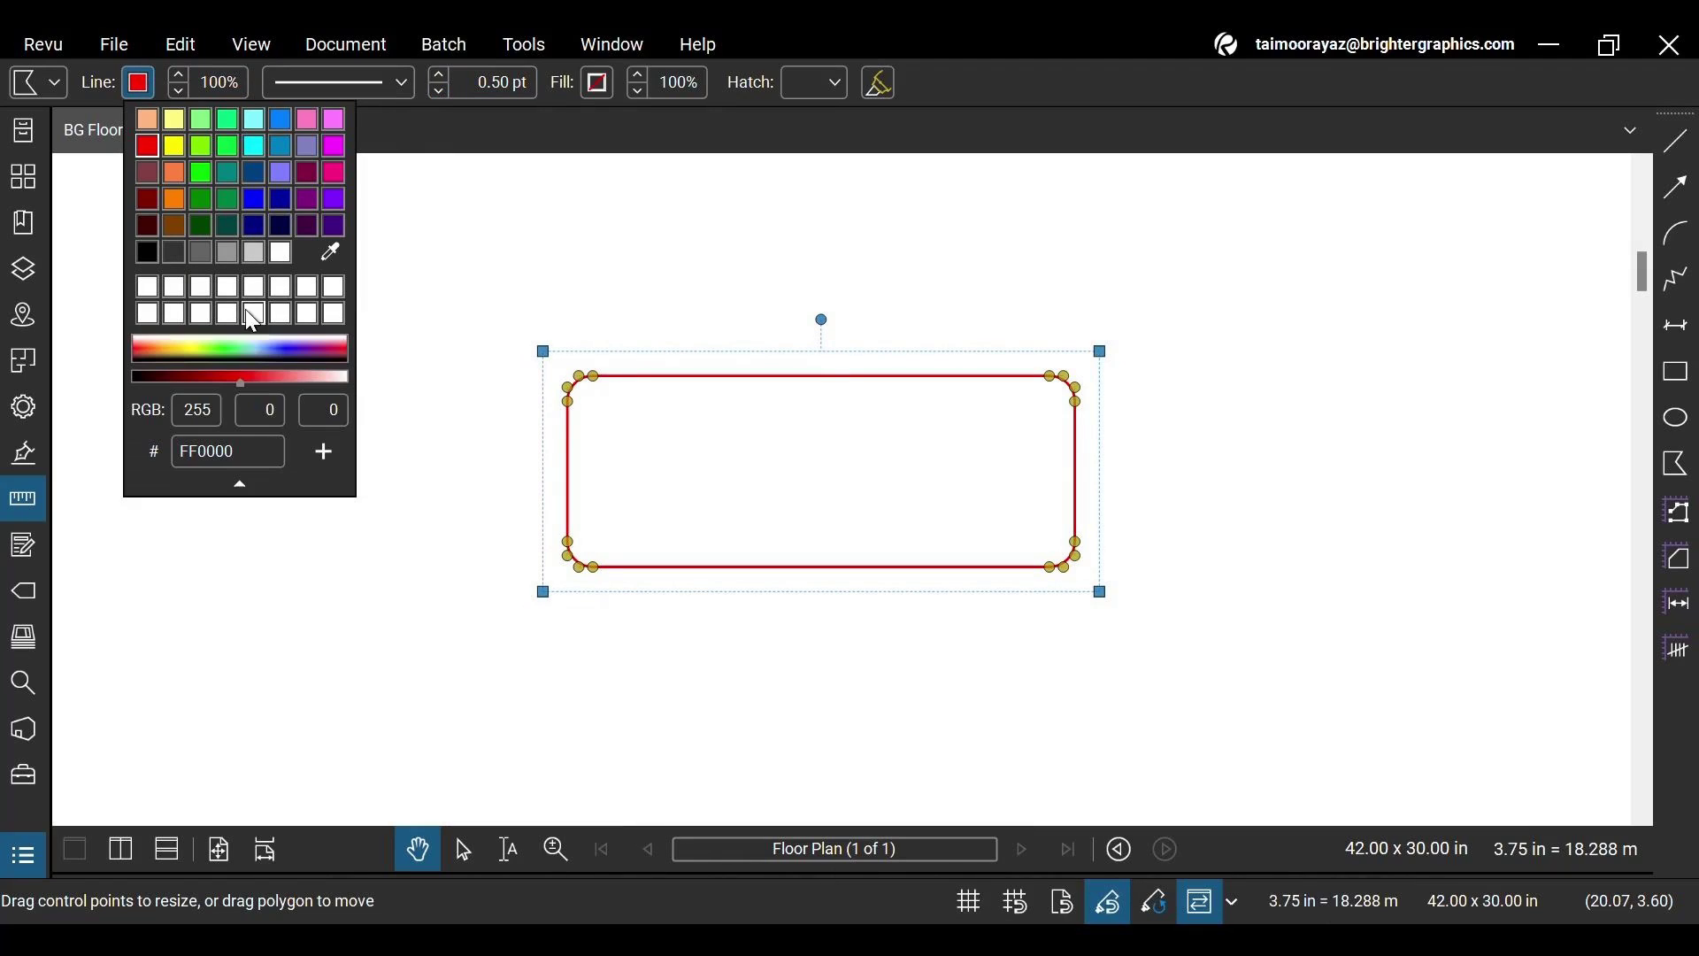
pyautogui.click(265, 452)
pyautogui.doubleClick(266, 453)
pyautogui.write('155263')
pyautogui.press('Return')
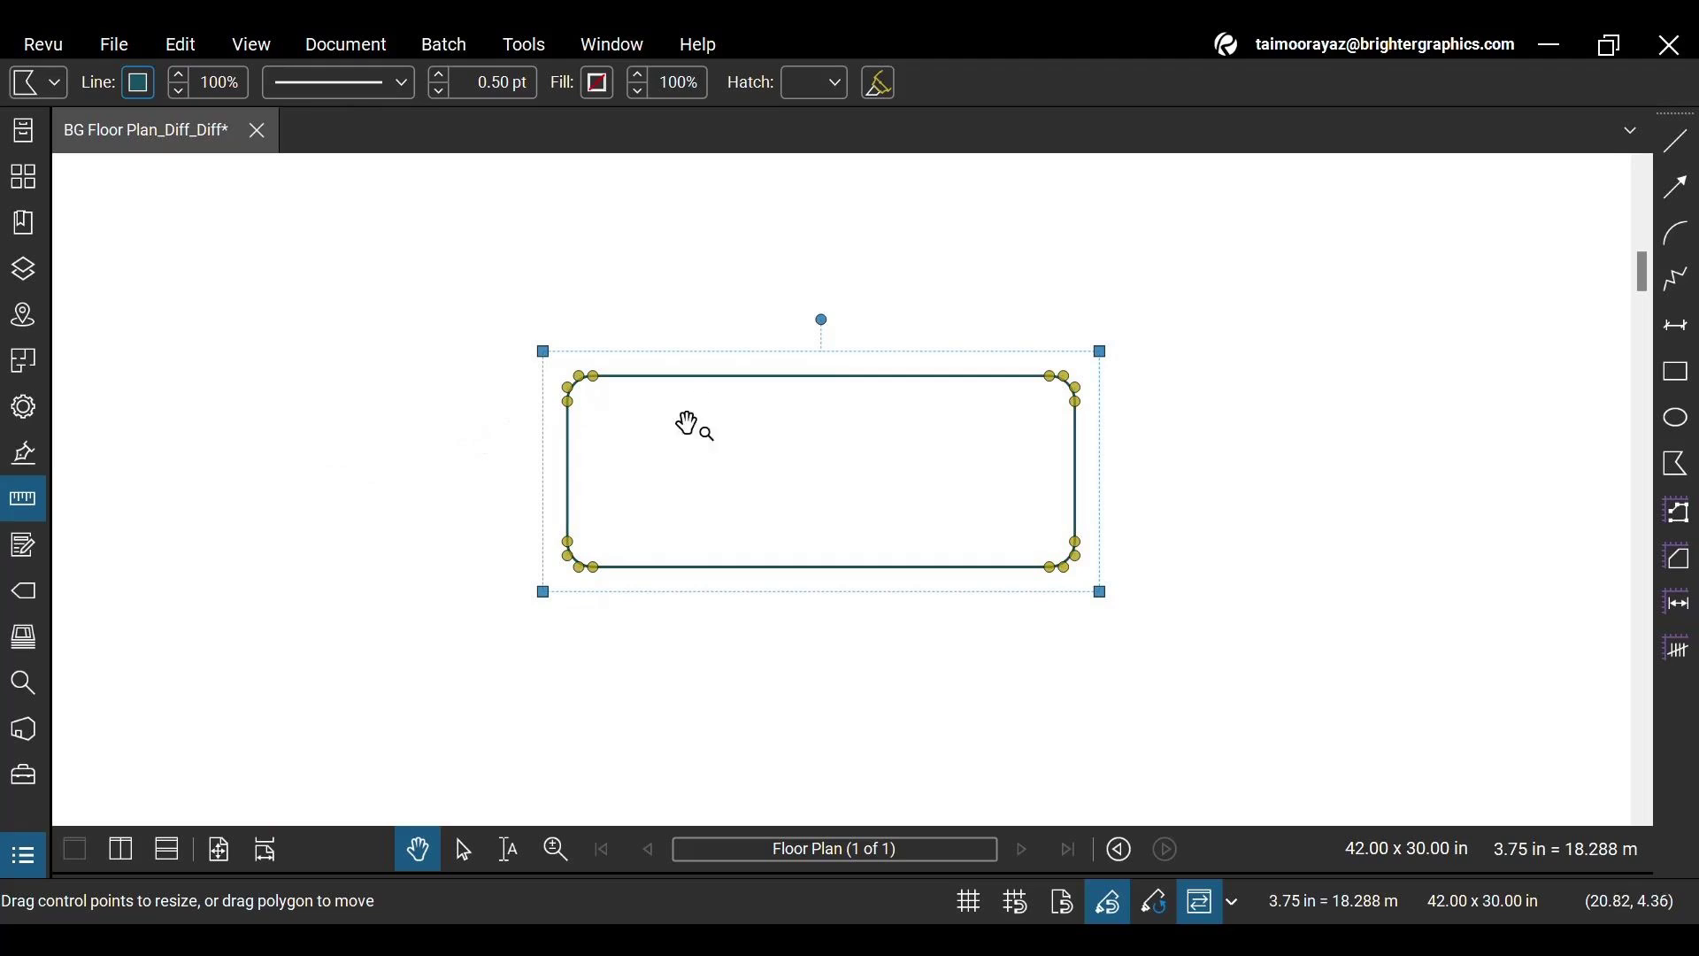
pyautogui.click(597, 91)
# Give the rounded shape a solid yellow fill, hex ffc93c, then deselect it
pyautogui.click(665, 317)
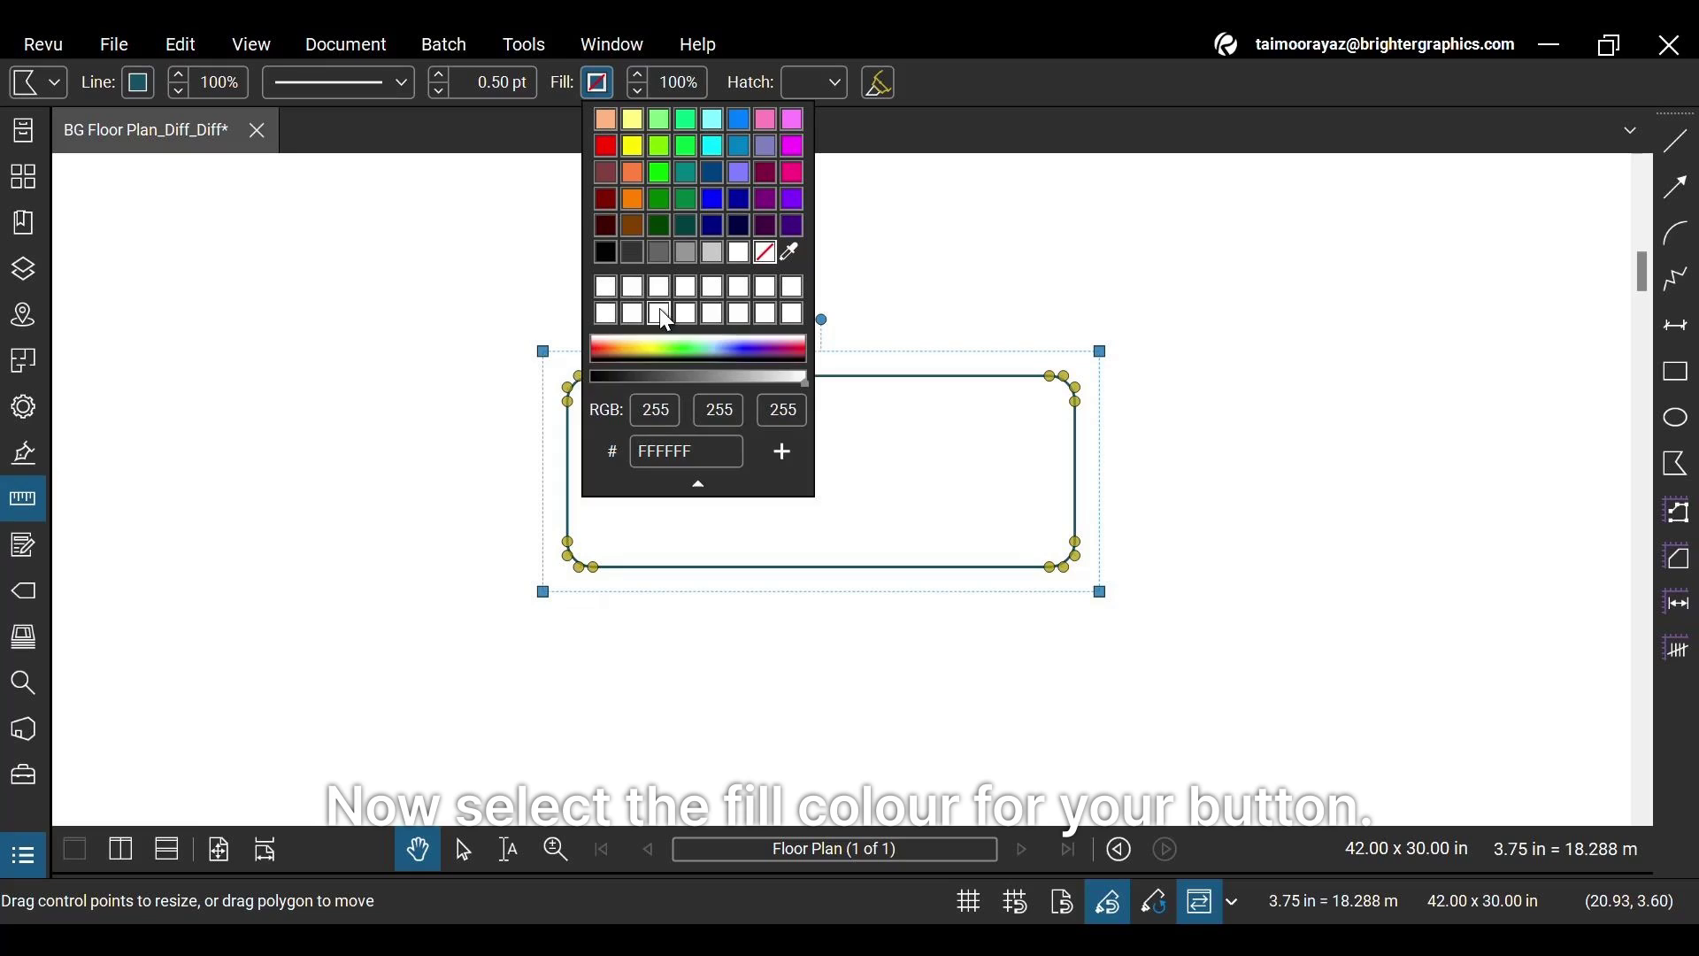
pyautogui.doubleClick(699, 452)
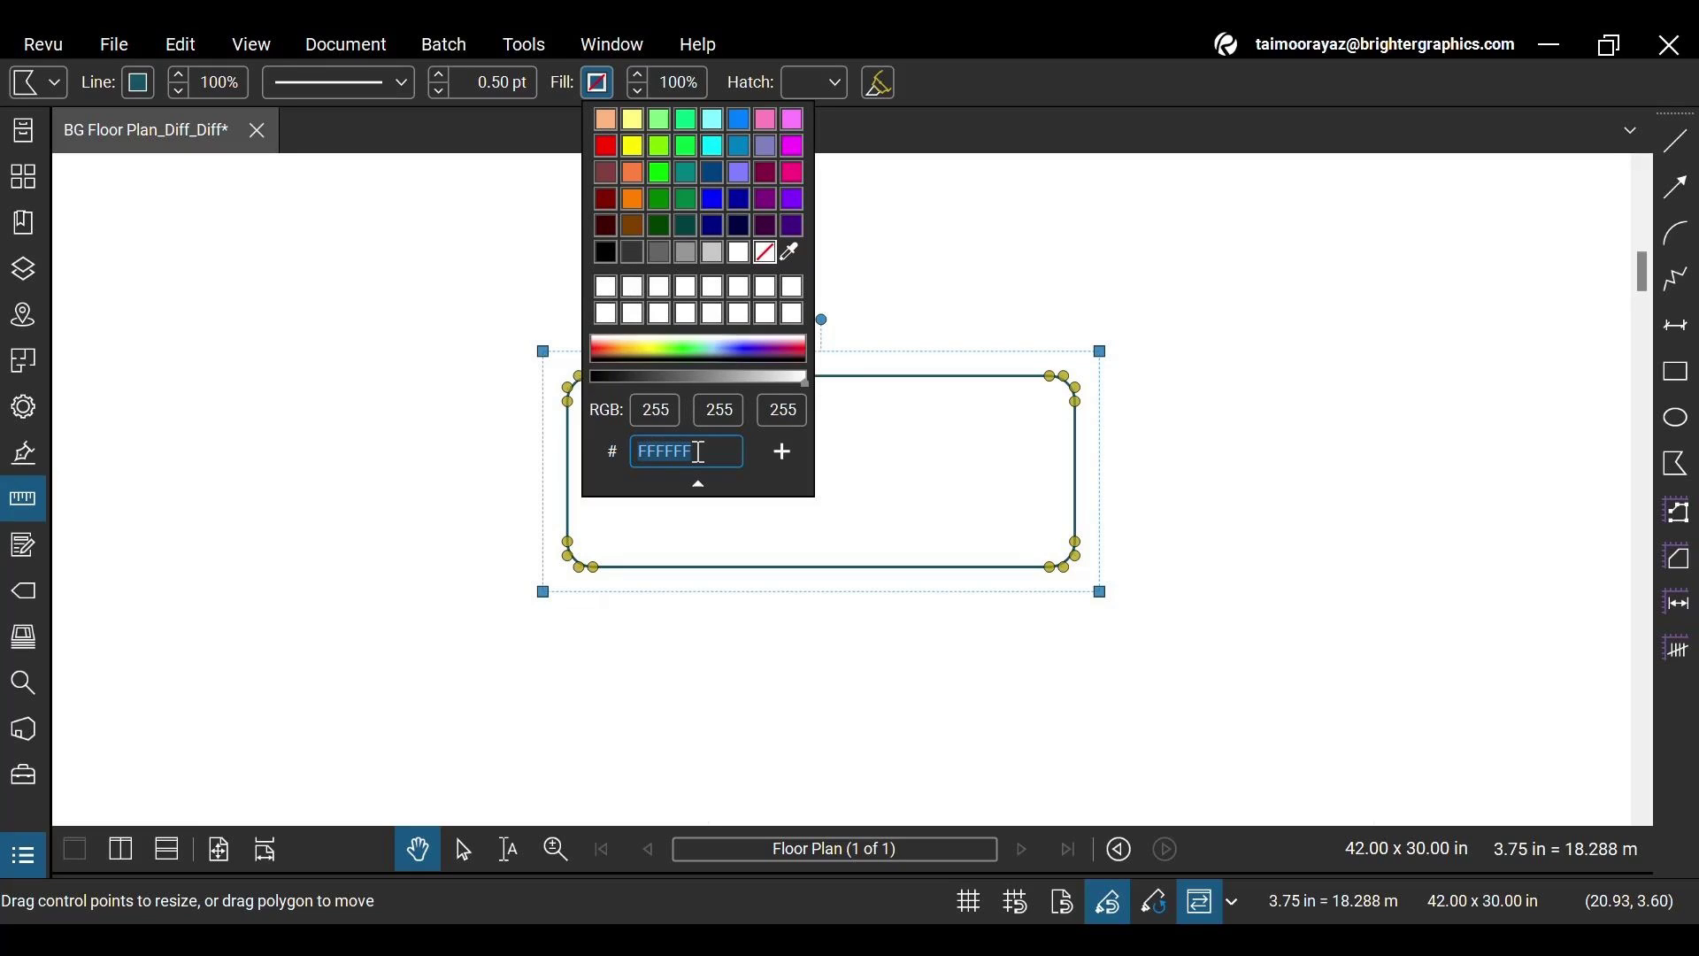
pyautogui.write('ffc93c')
pyautogui.press('Return')
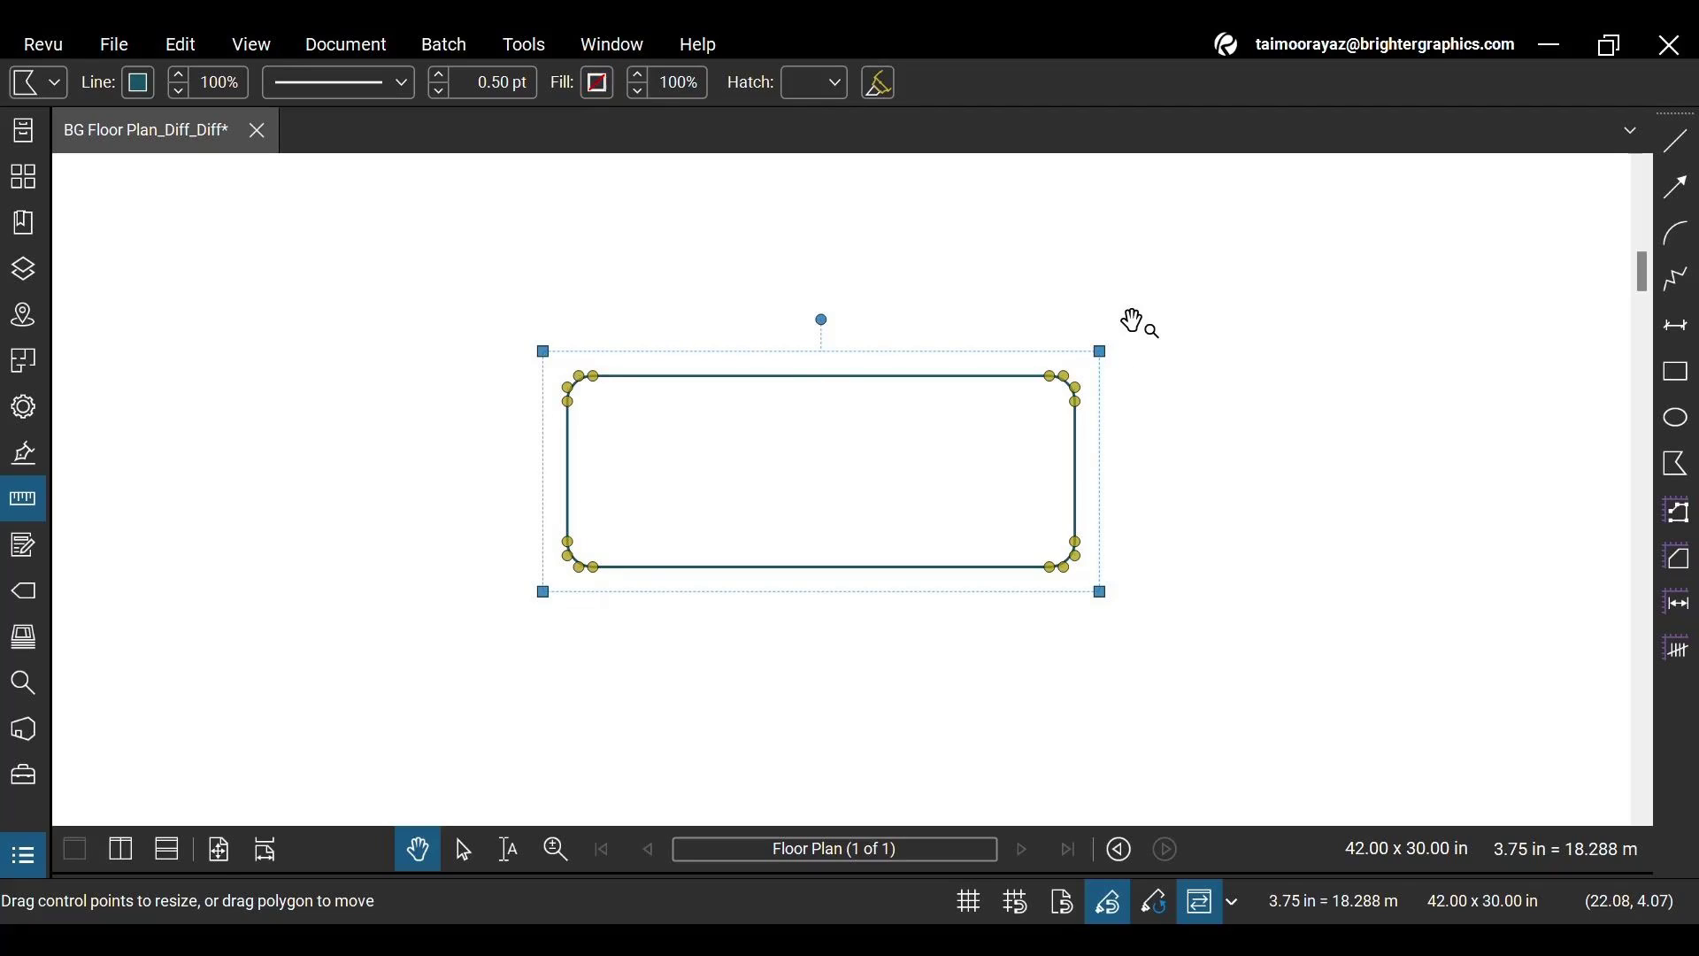
pyautogui.click(1215, 438)
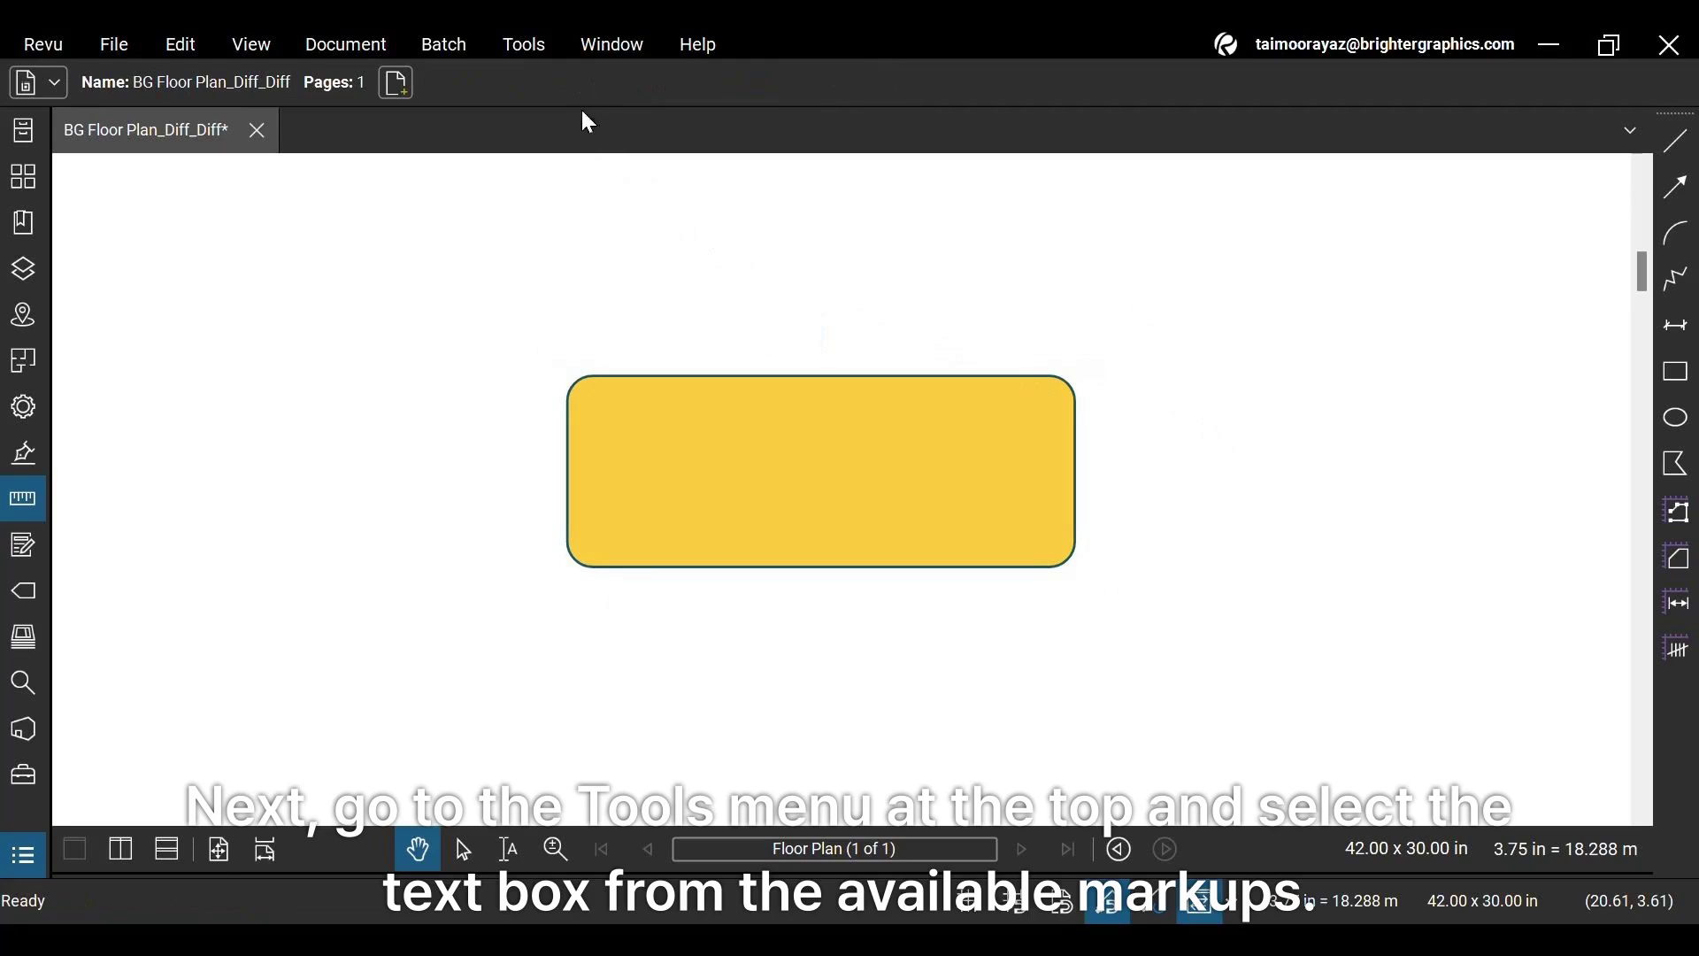
# Draw a text box inside the yellow button reading 'BUTTON' in capitals and select its text
pyautogui.click(531, 46)
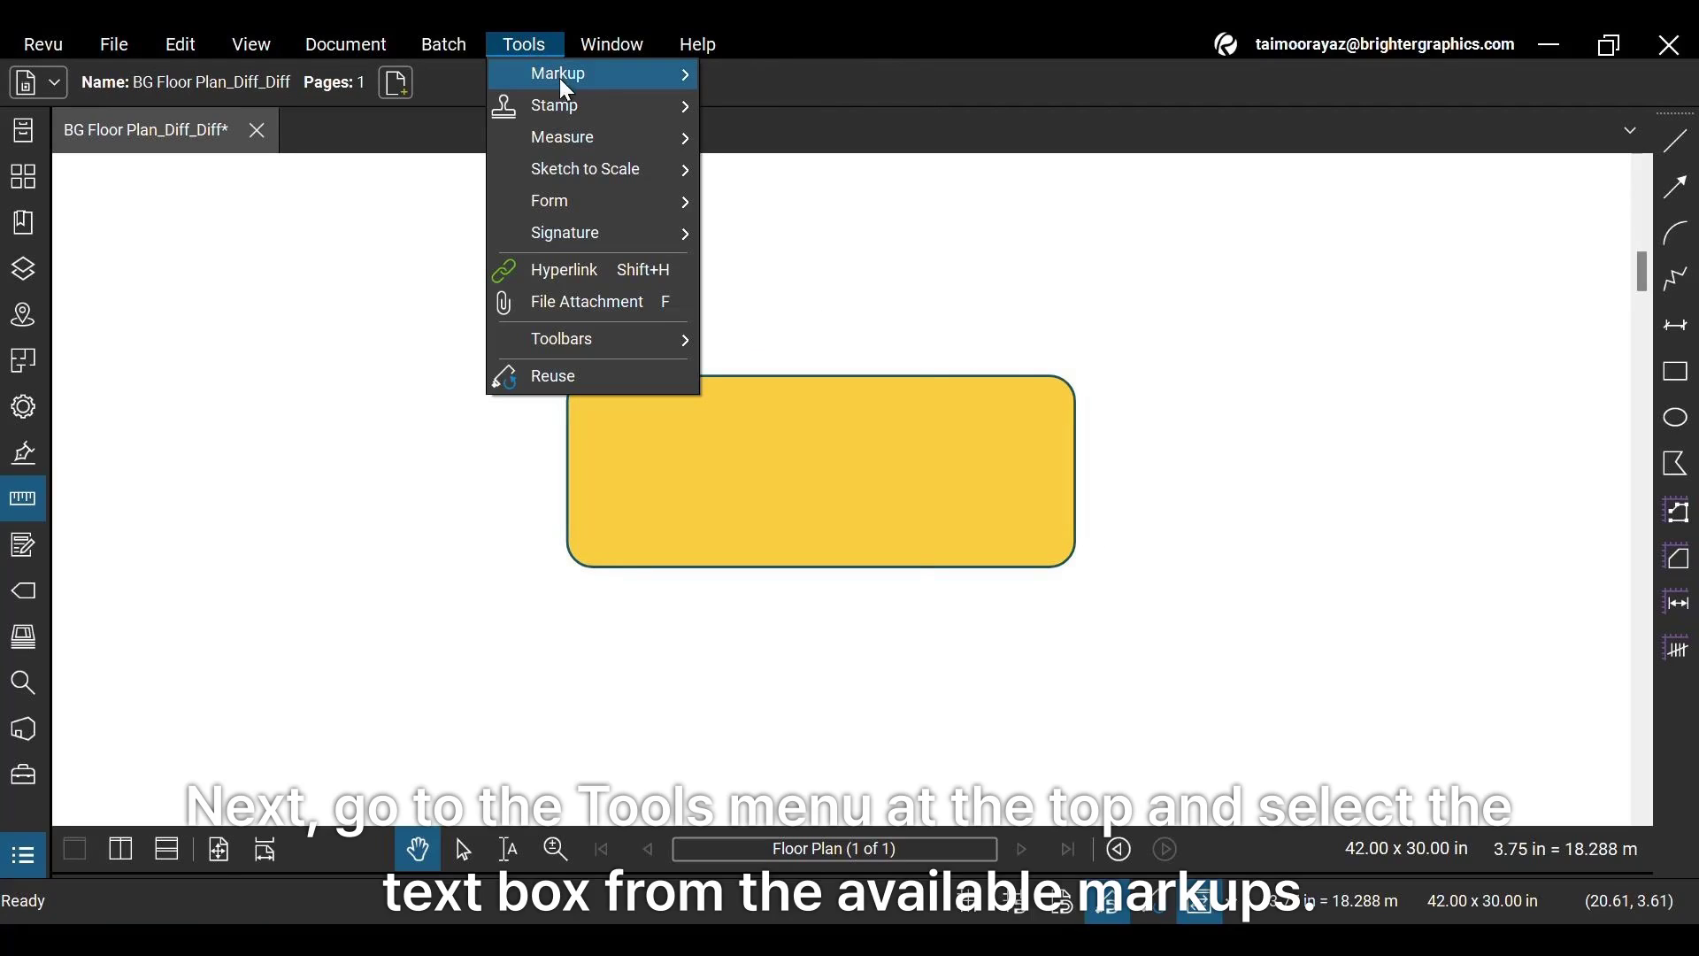
pyautogui.moveTo(660, 76)
pyautogui.click(747, 78)
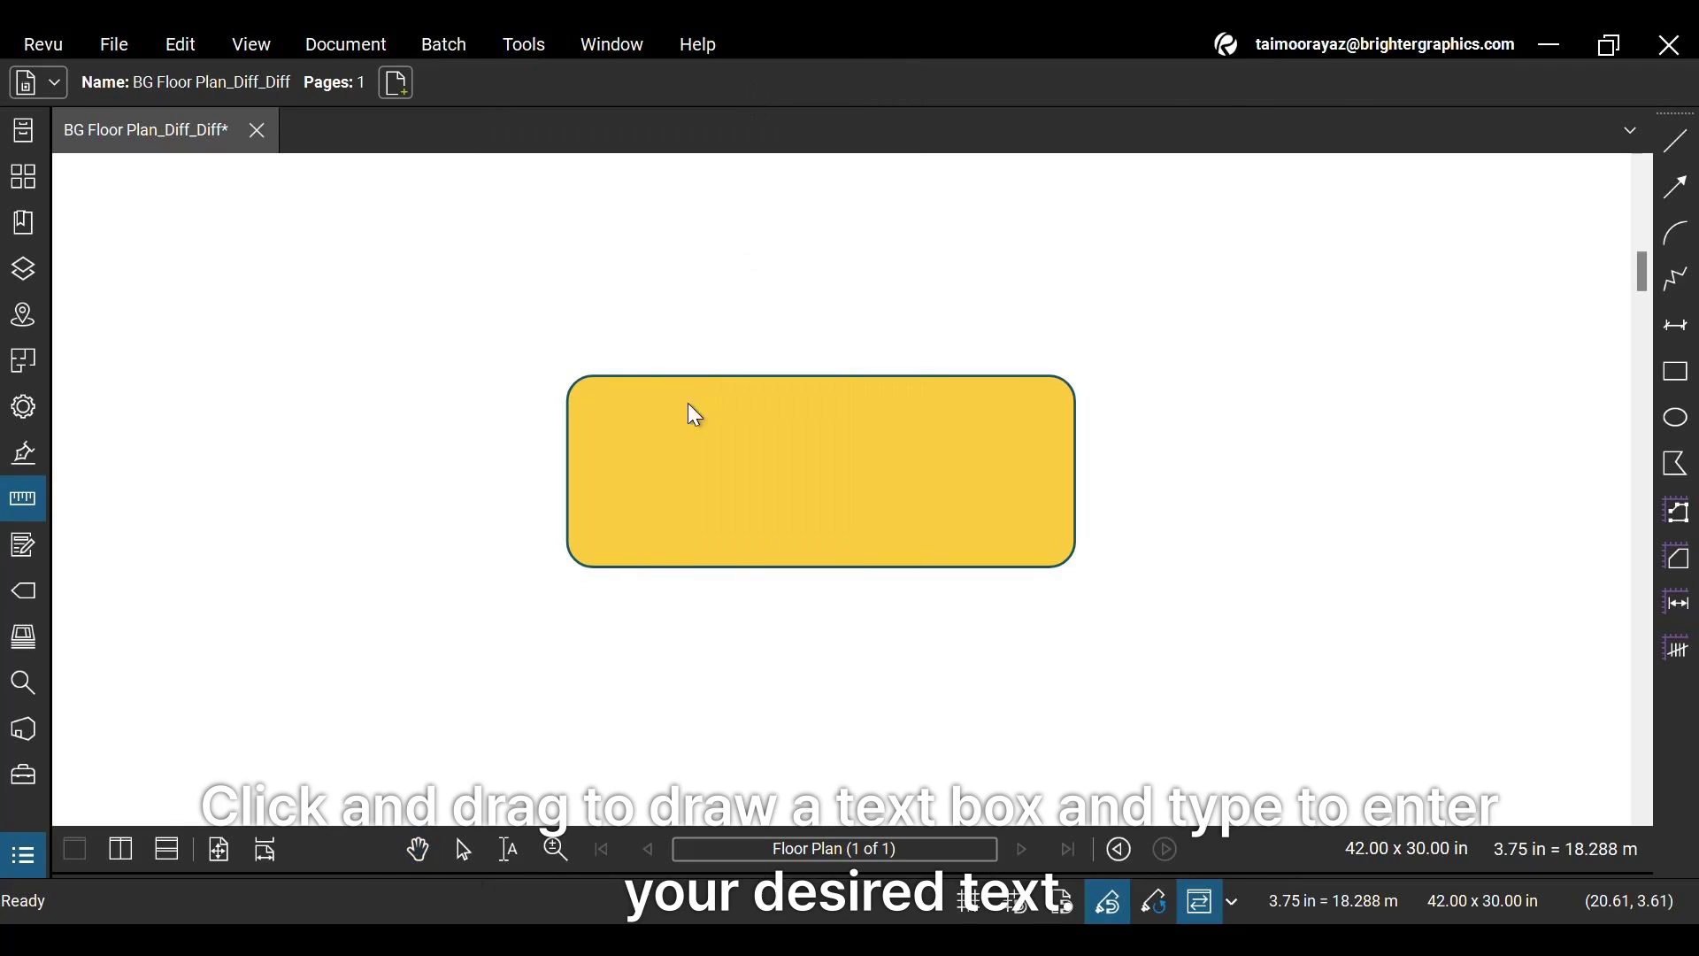
pyautogui.moveTo(618, 412); pyautogui.dragTo(1009, 529)
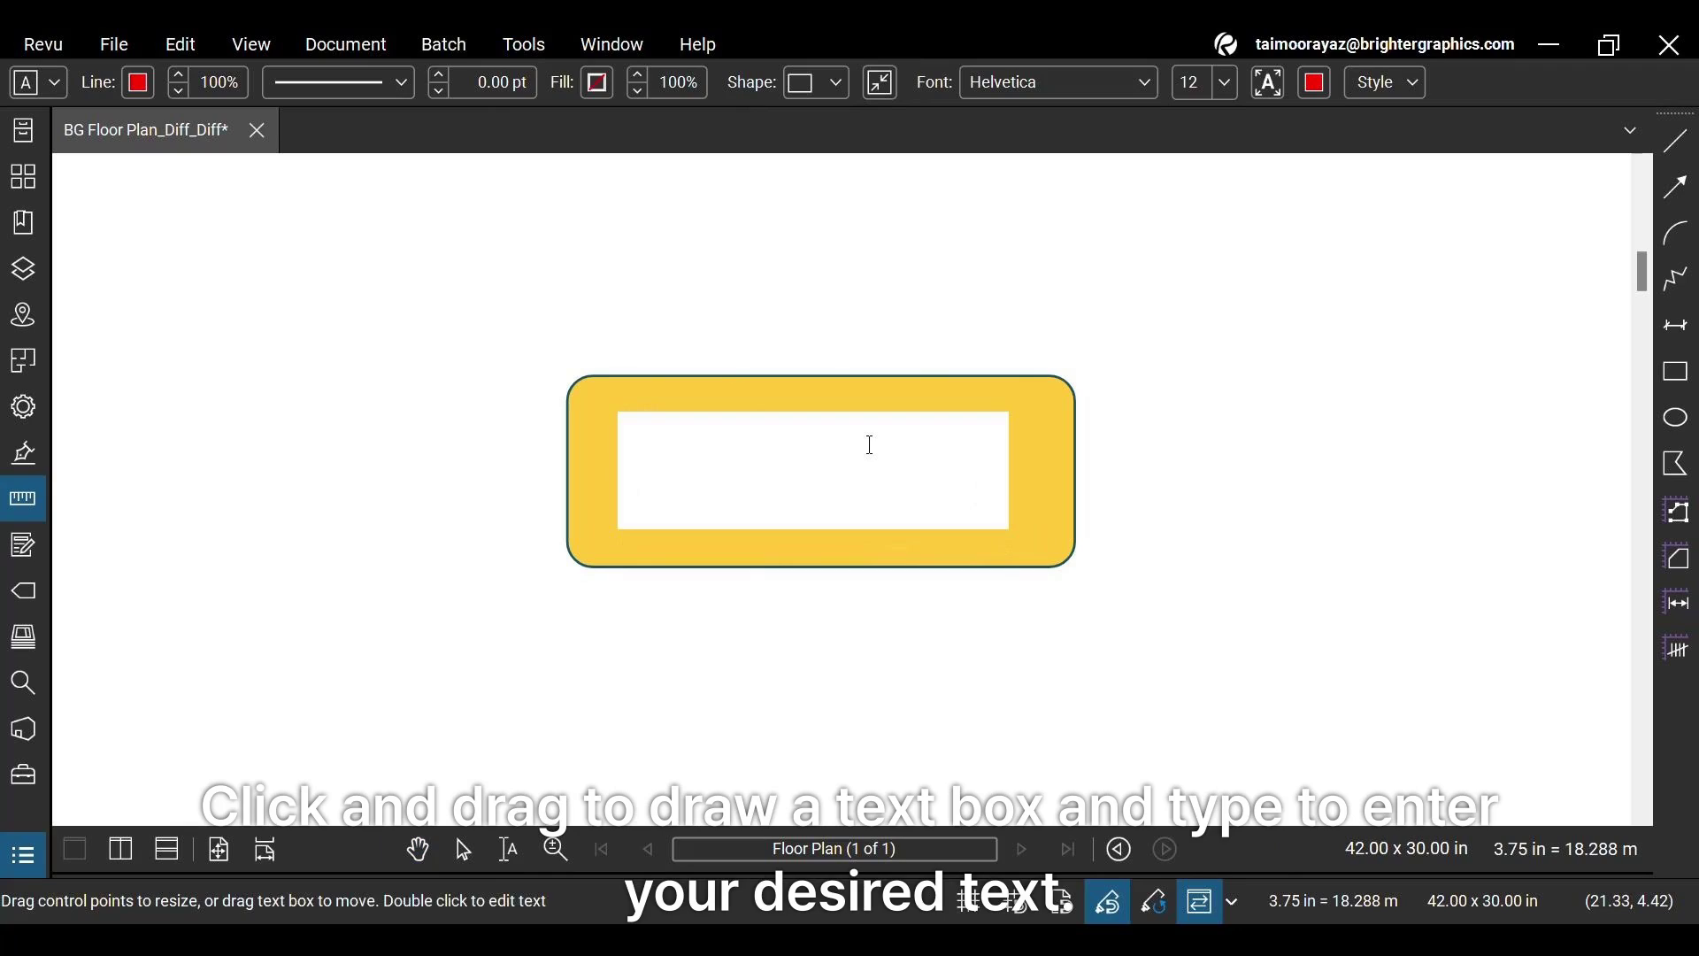
pyautogui.write('Butto')
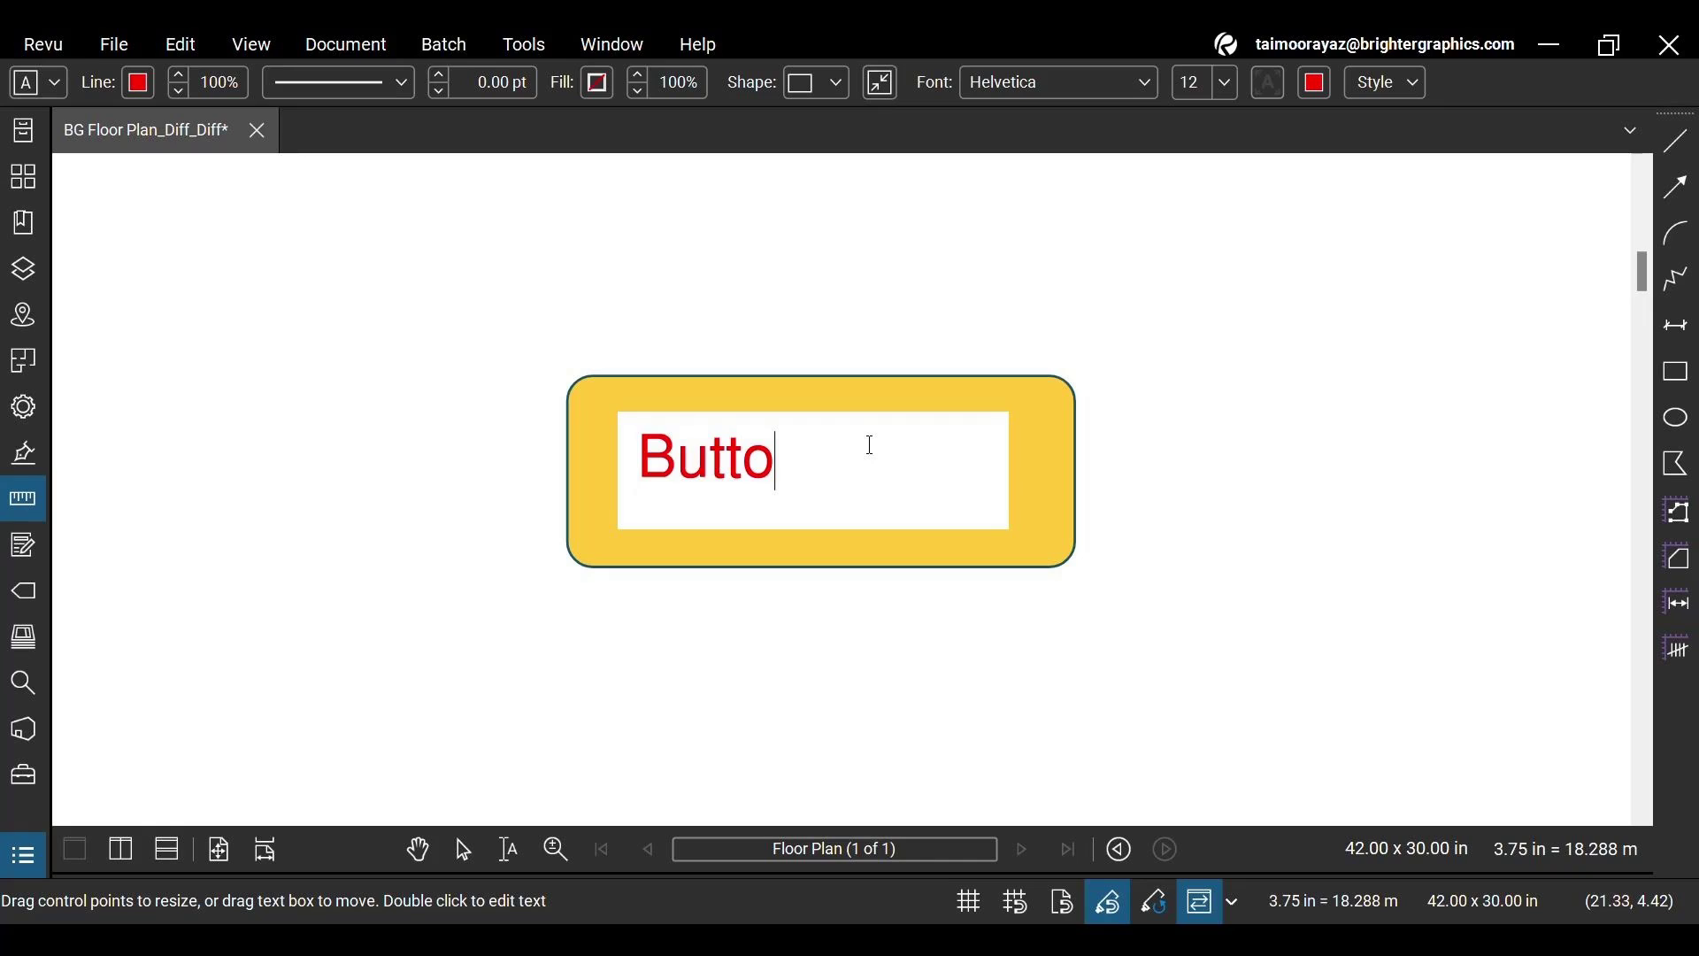
pyautogui.hotkey('ctrl', 'a')
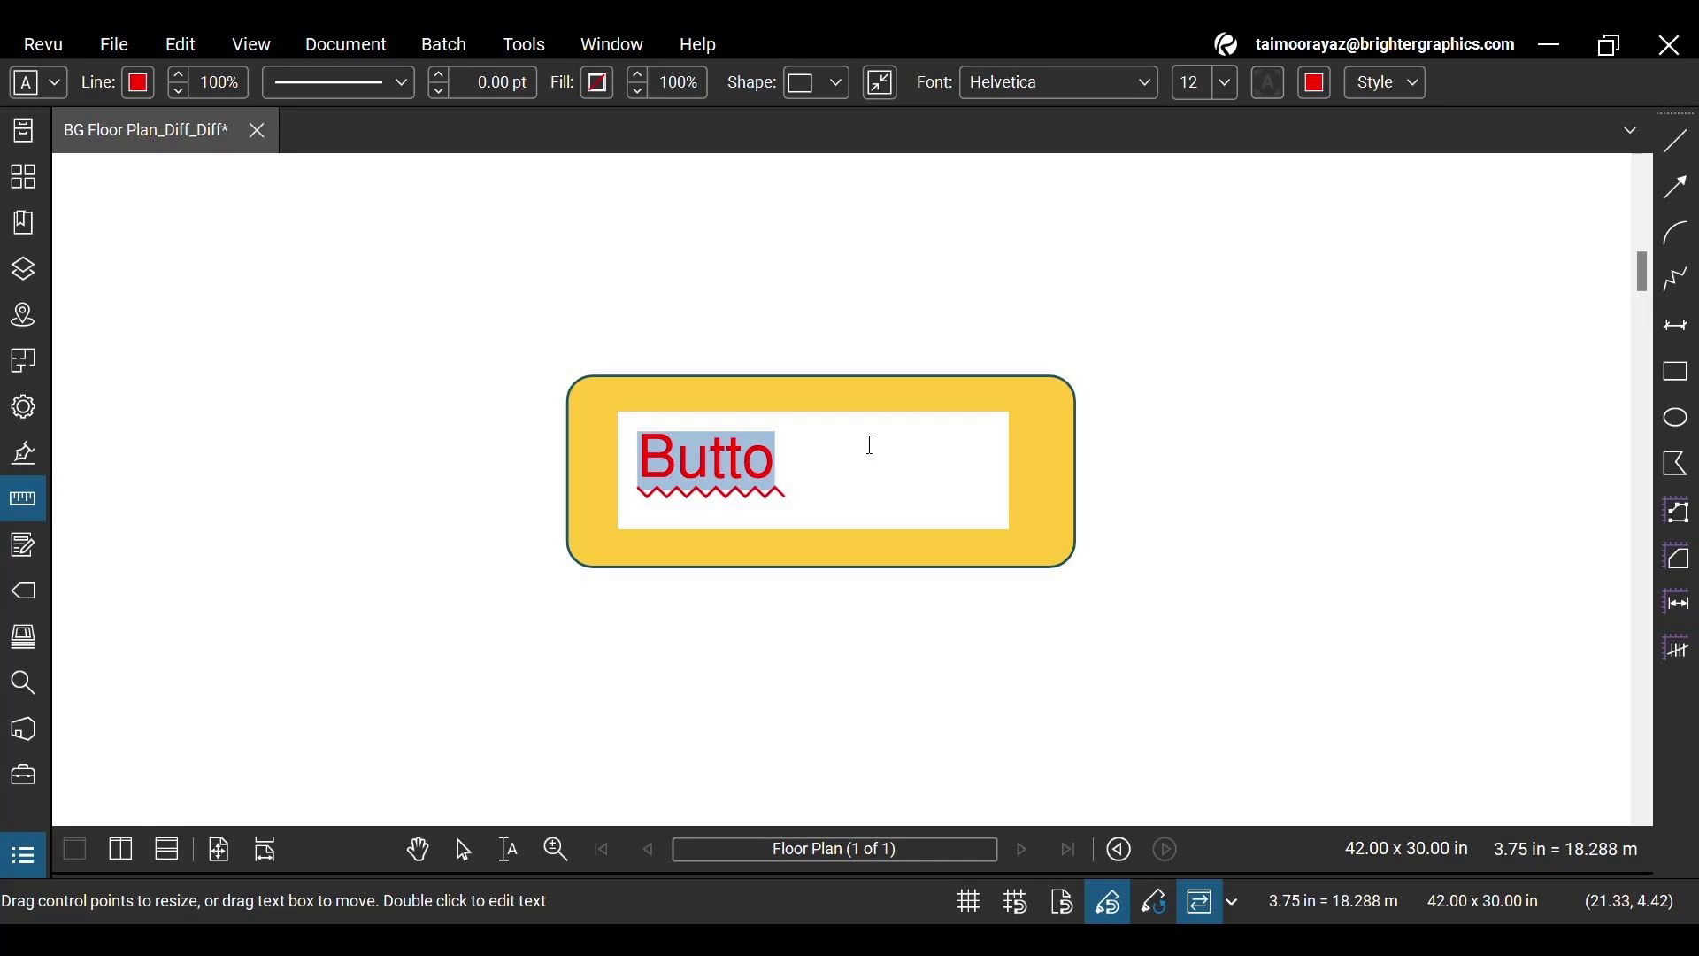
pyautogui.write('BUTTON')
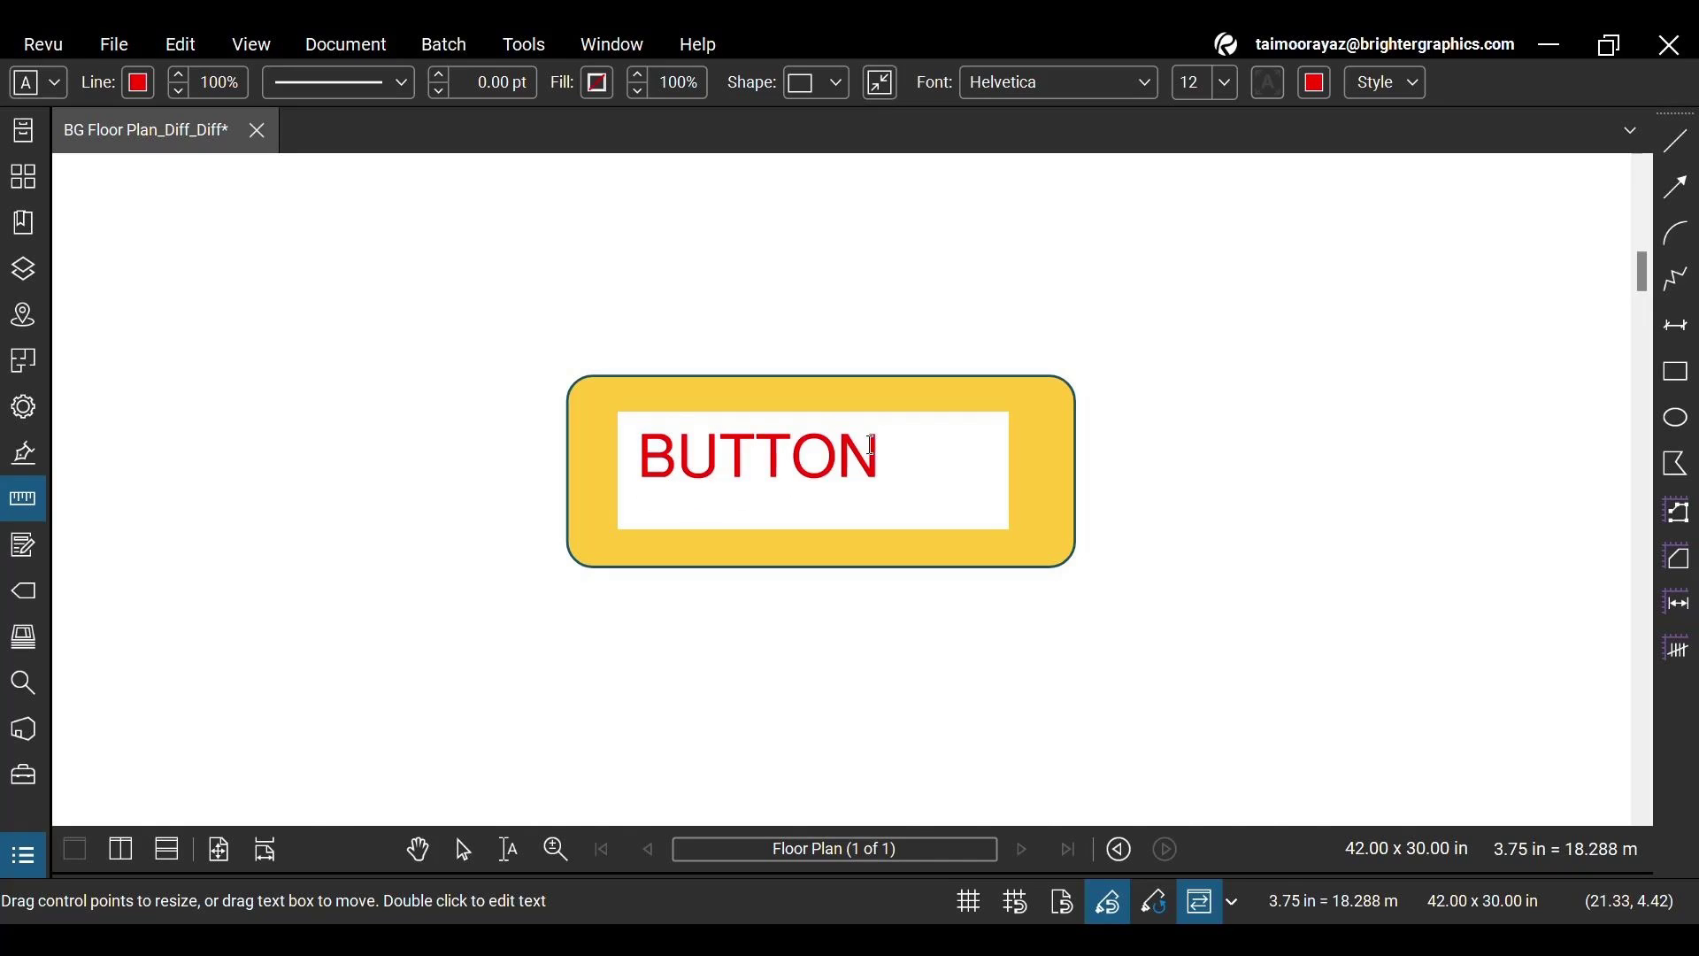
pyautogui.hotkey('ctrl', 'a')
# Format the BUTTON text as dark teal 155263 Roboto Black at 18 pt
pyautogui.click(1318, 82)
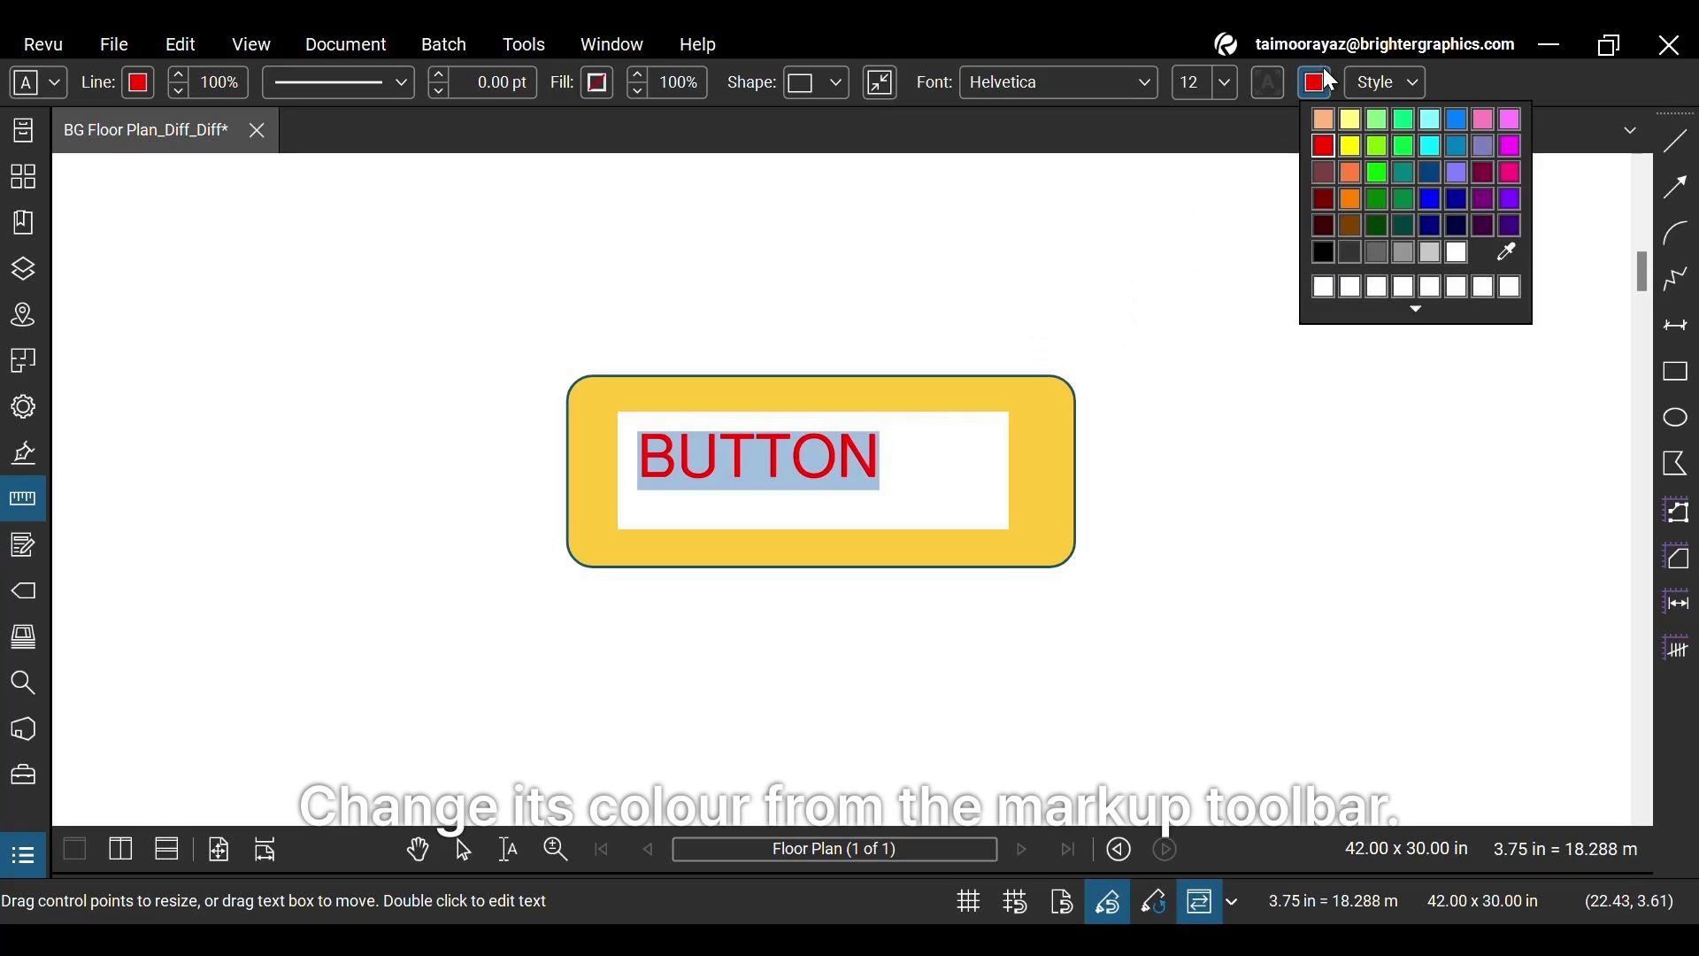
pyautogui.click(1417, 311)
pyautogui.click(1386, 453)
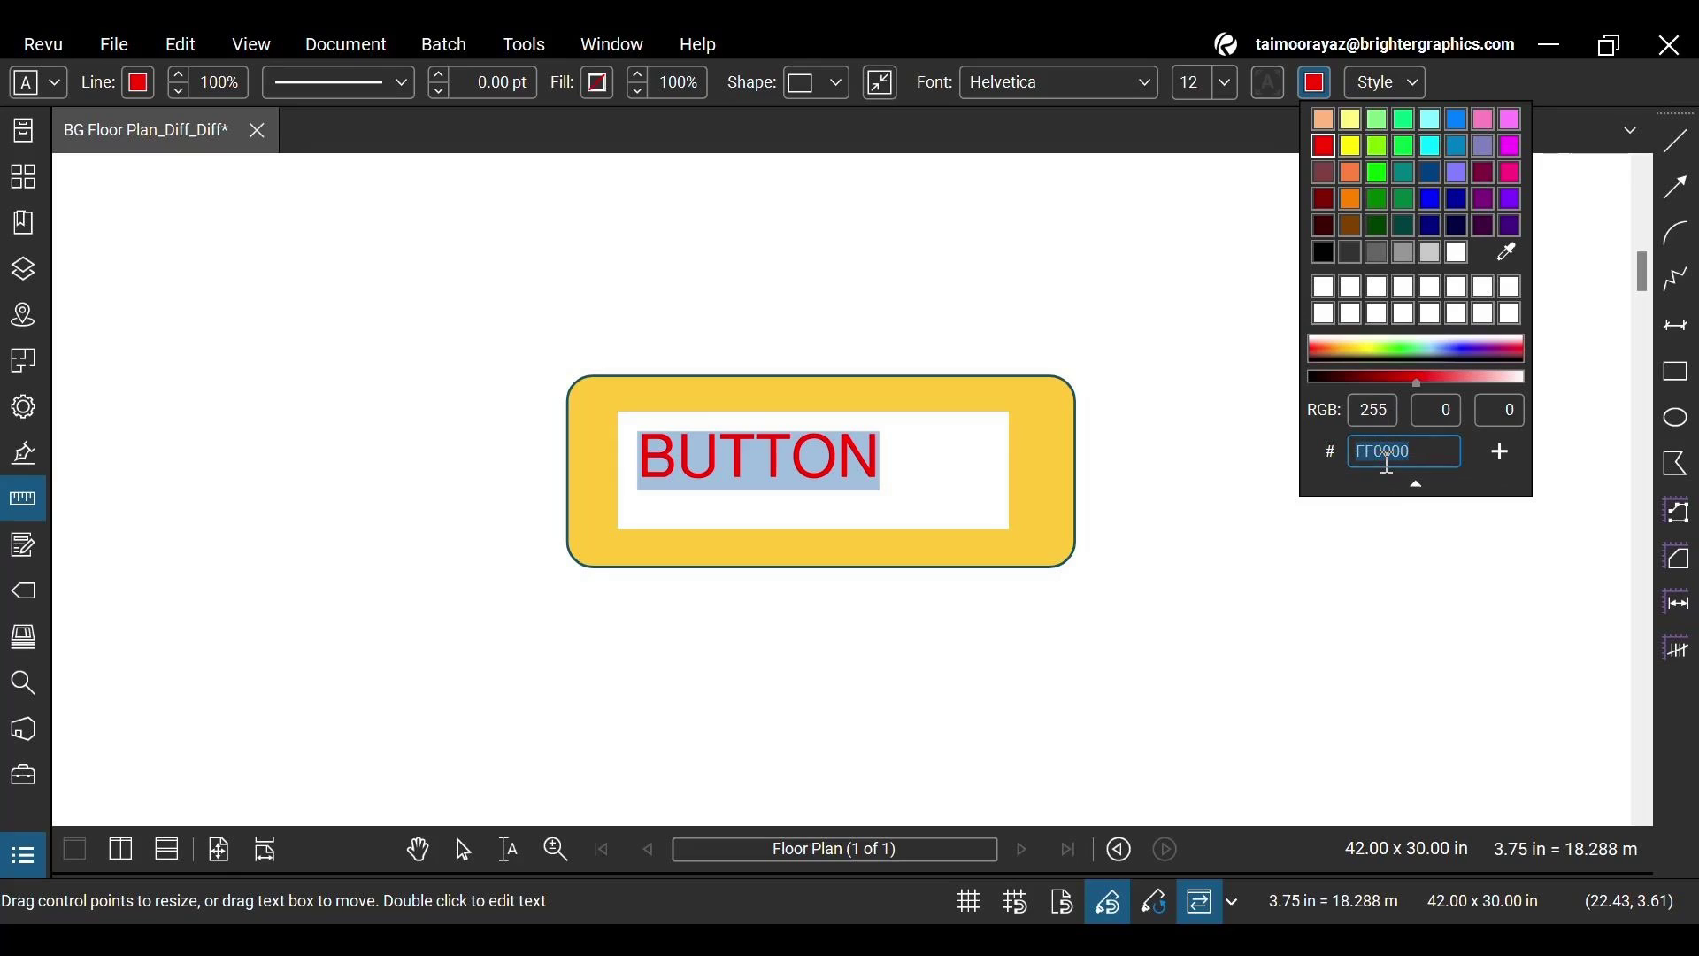
pyautogui.write('155263')
pyautogui.press('Return')
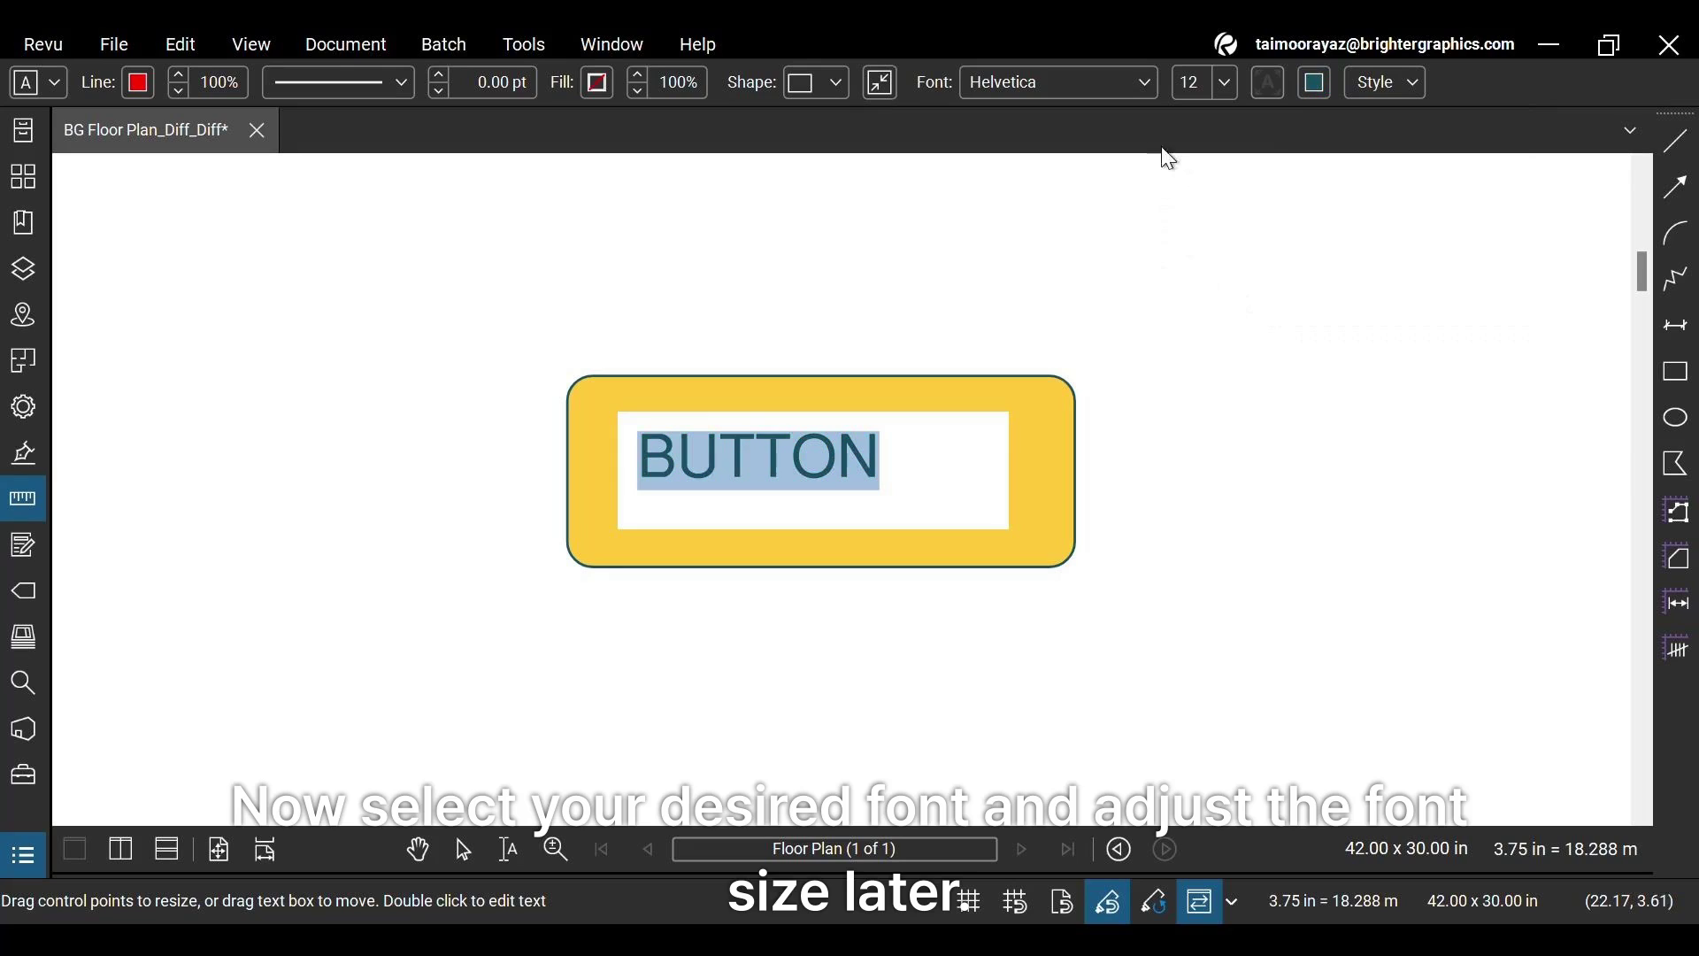
pyautogui.click(1113, 89)
pyautogui.scroll(-20, 1112, 119)
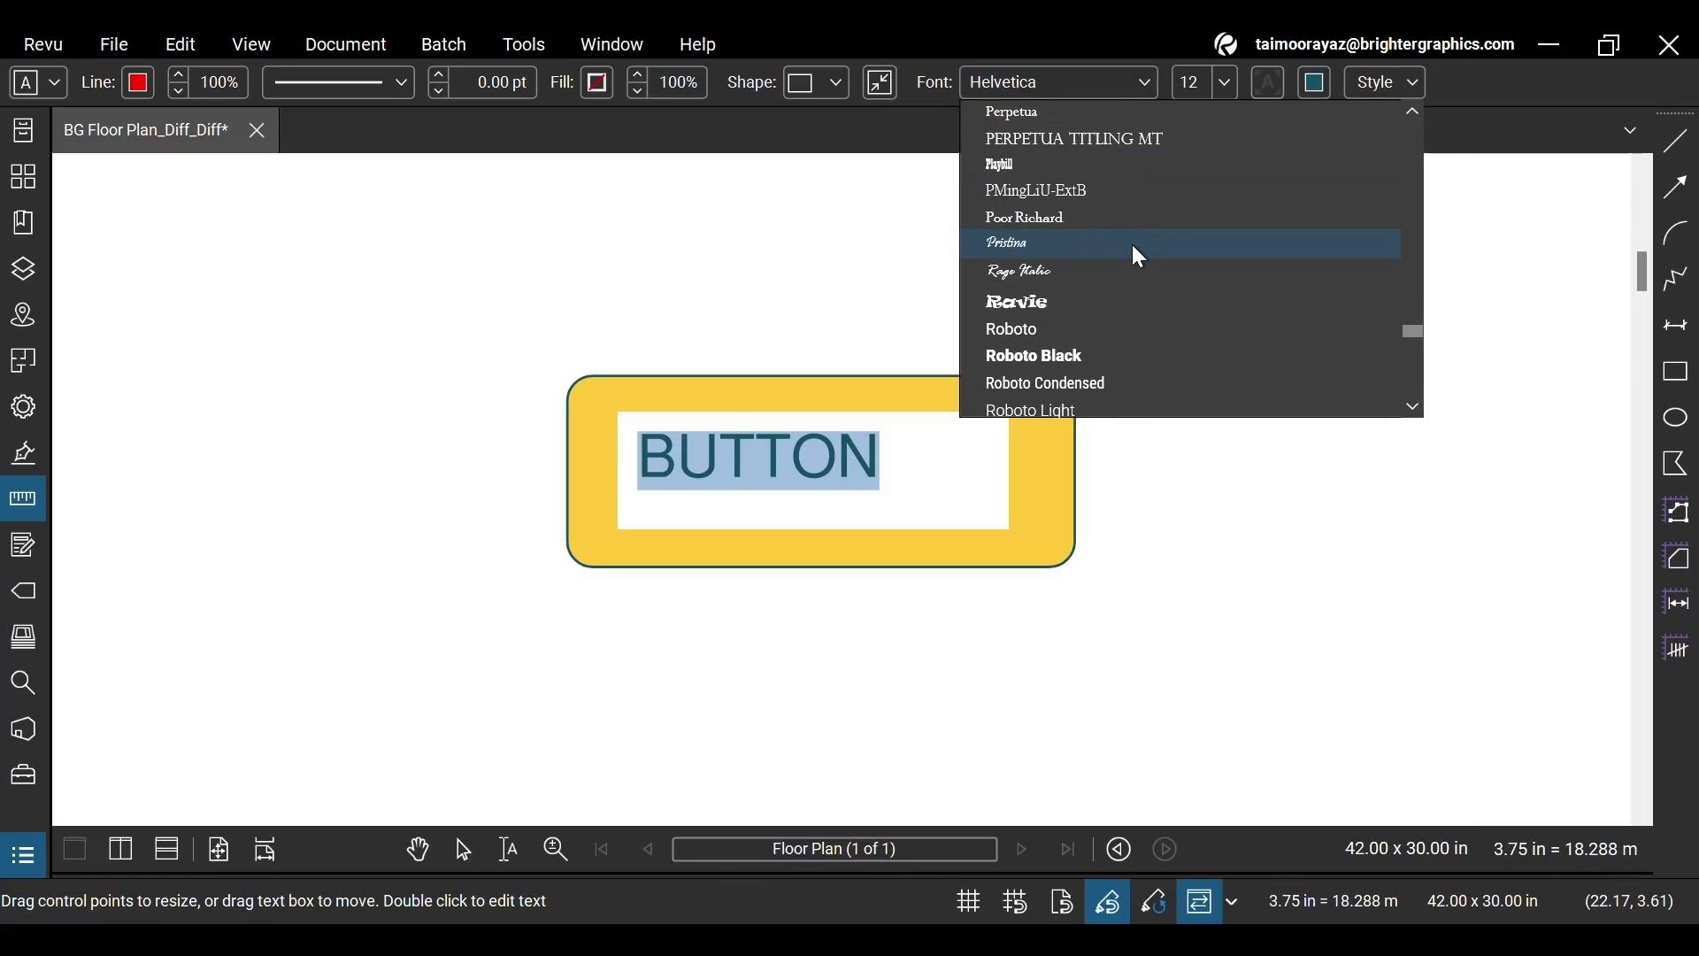
pyautogui.click(1086, 345)
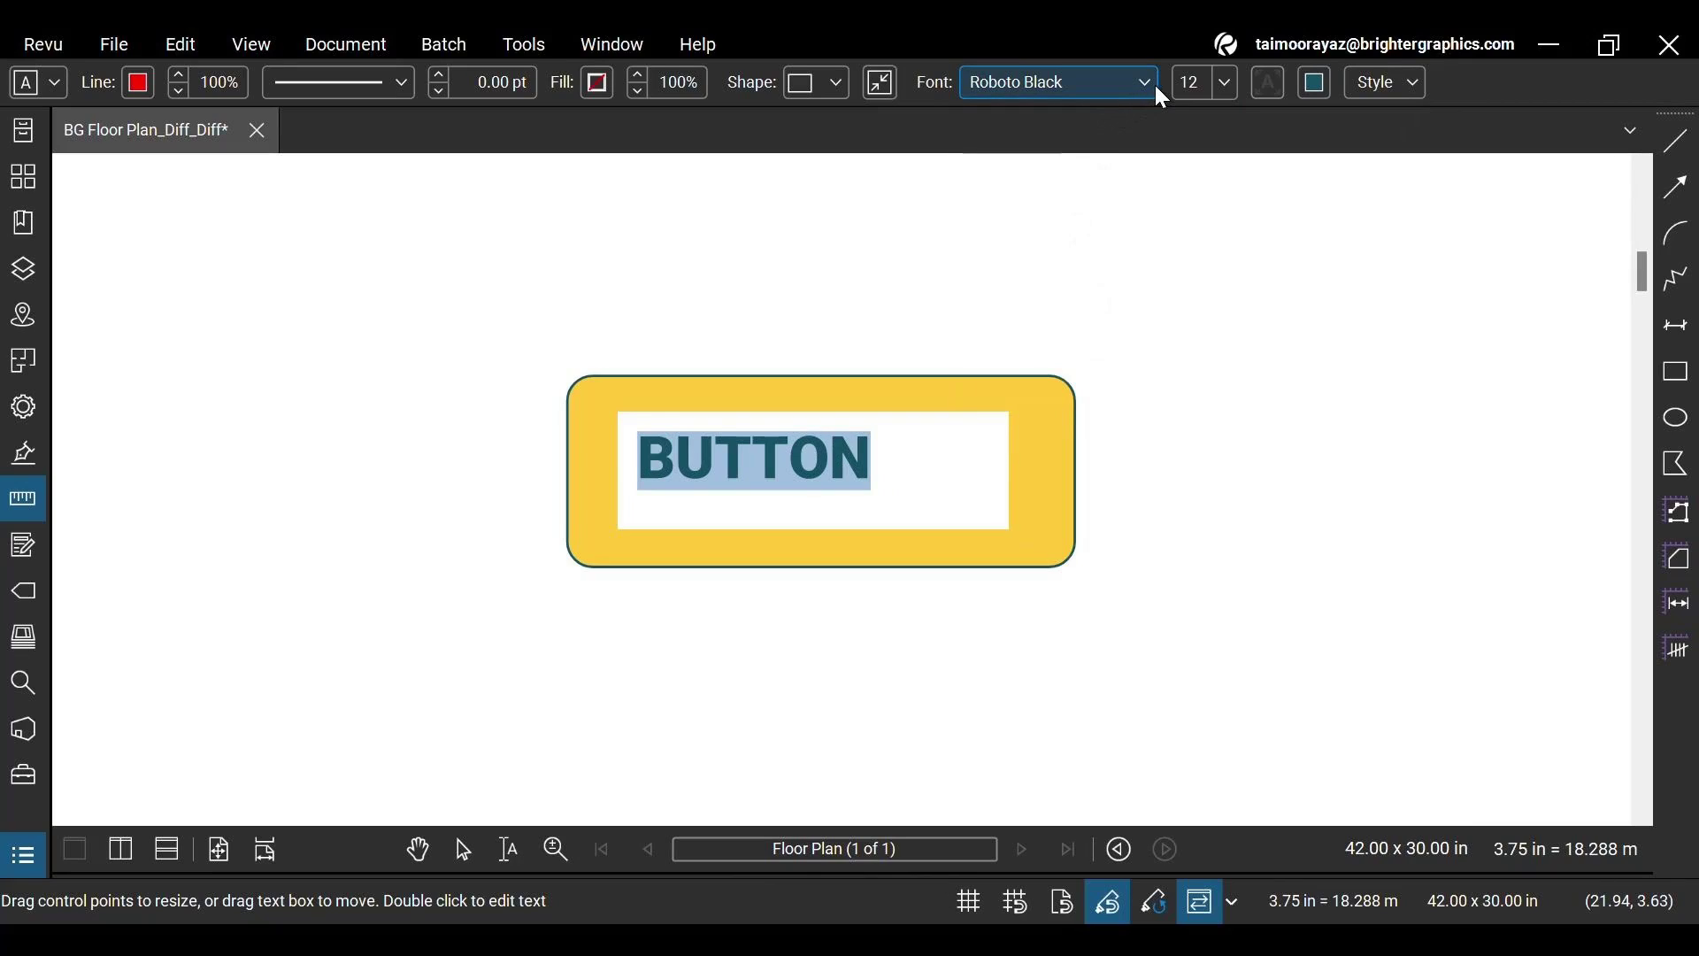
pyautogui.click(1228, 83)
pyautogui.click(1224, 279)
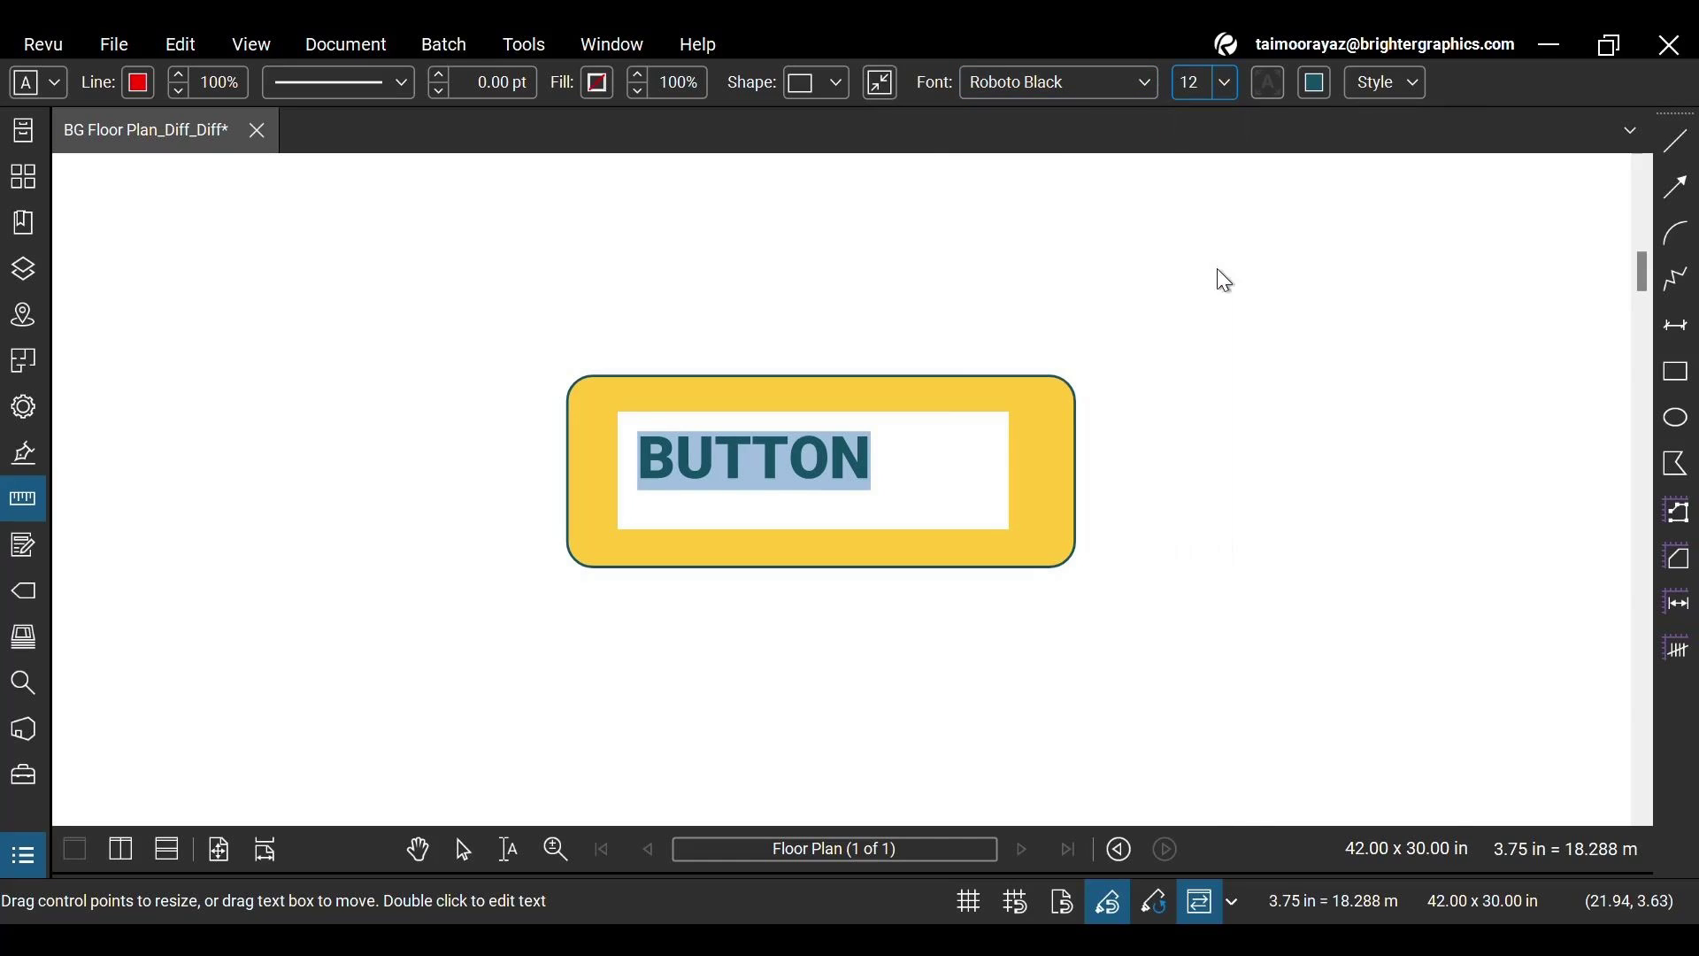
# Centre the BUTTON text box on the yellow rounded button
pyautogui.press('Escape')
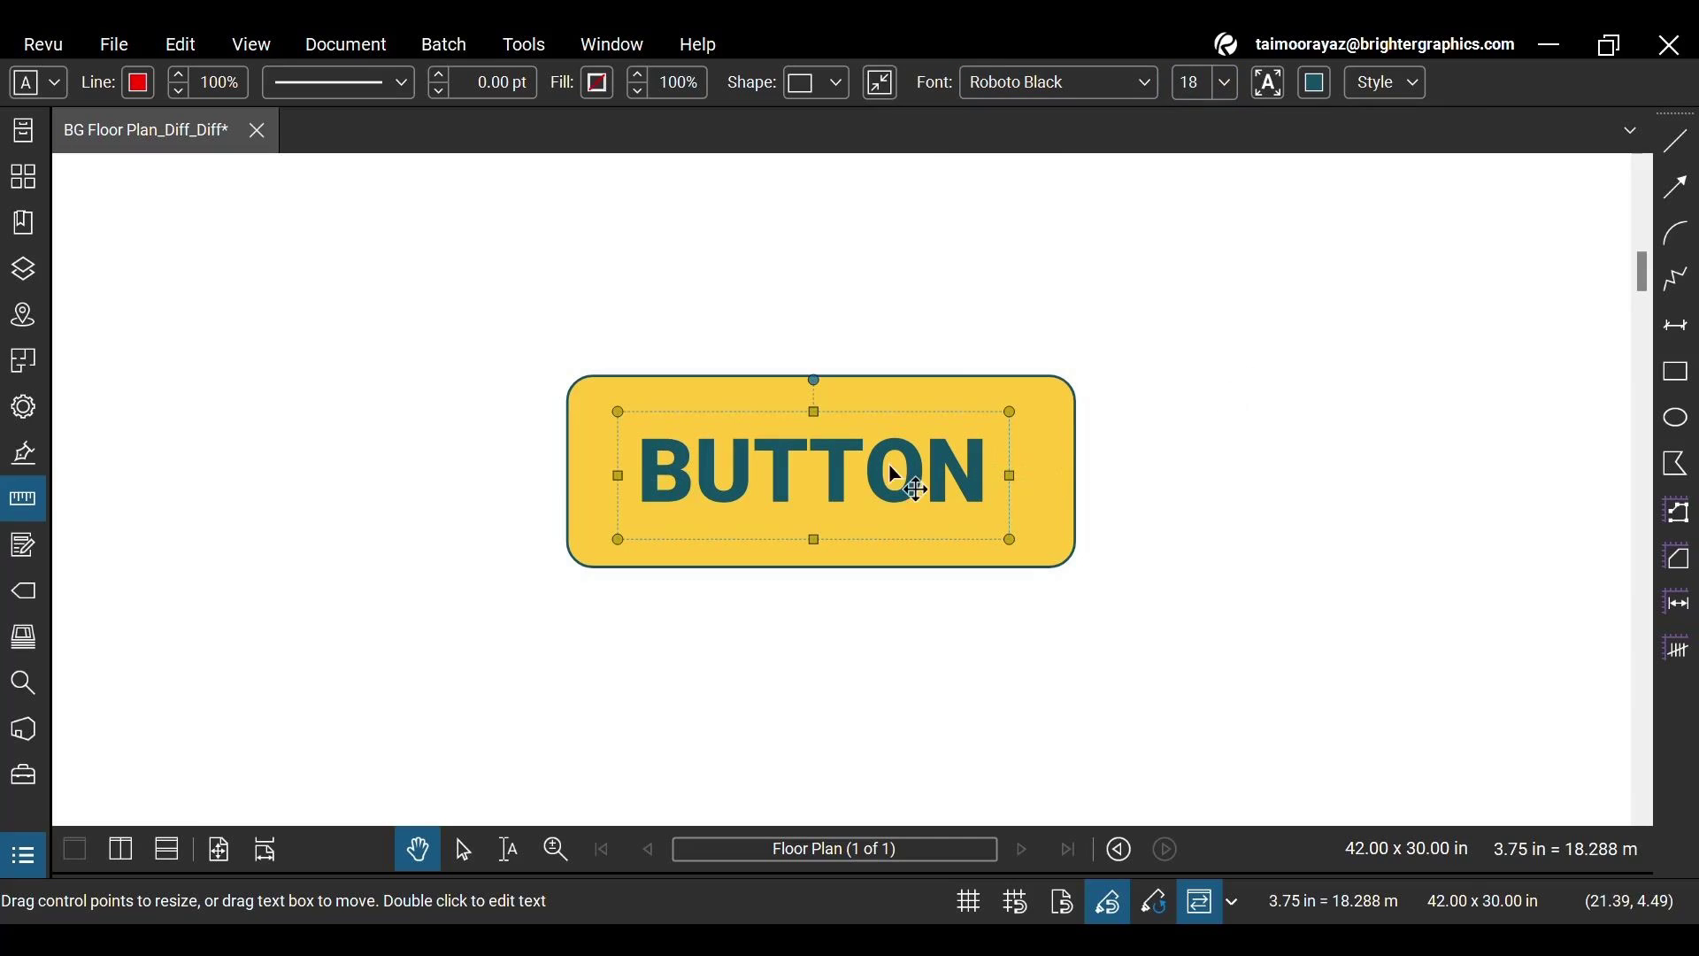
pyautogui.moveTo(876, 481); pyautogui.dragTo(896, 478)
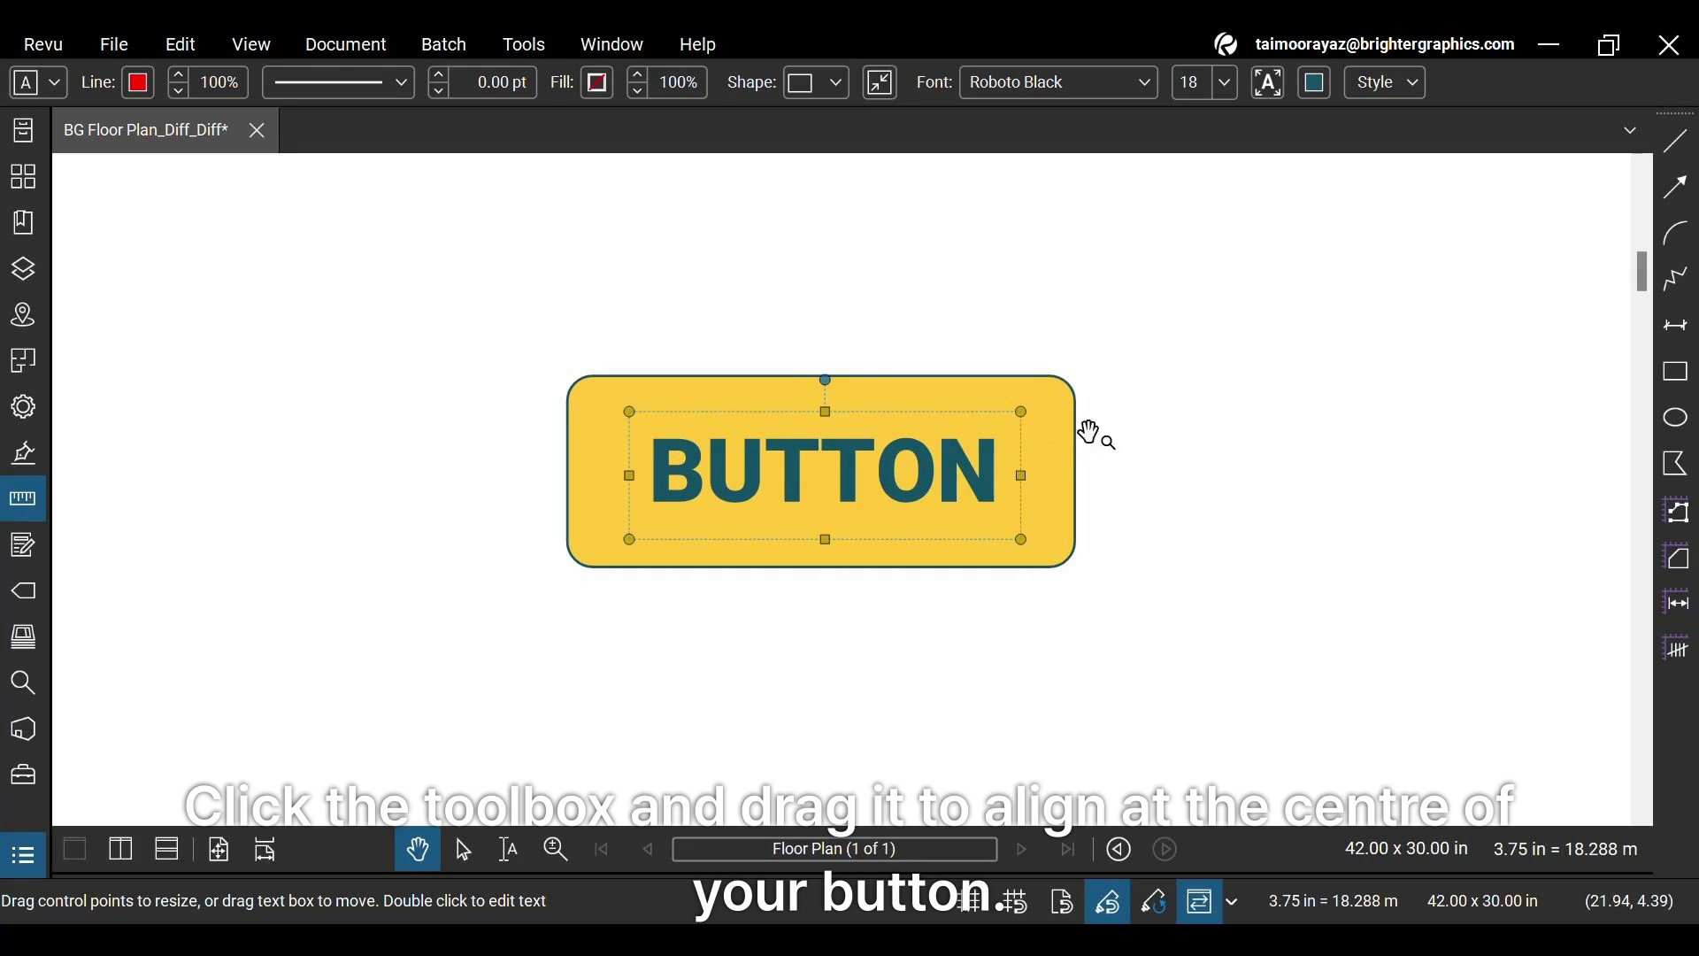
pyautogui.click(1155, 434)
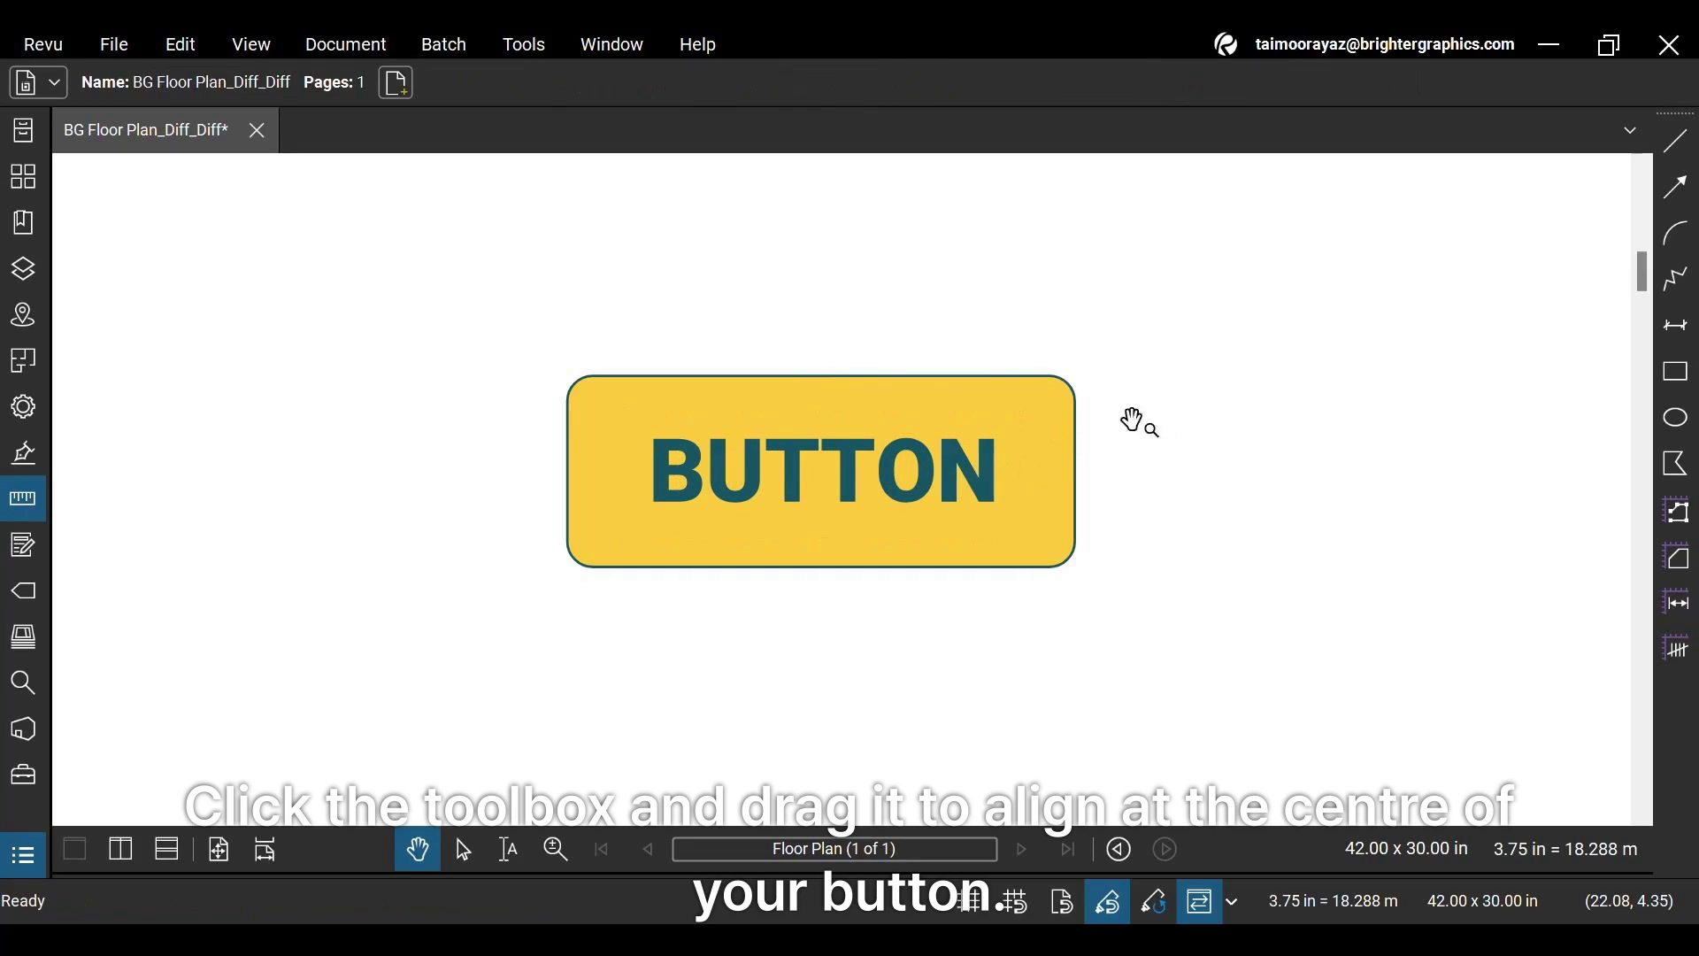
pyautogui.click(1064, 409)
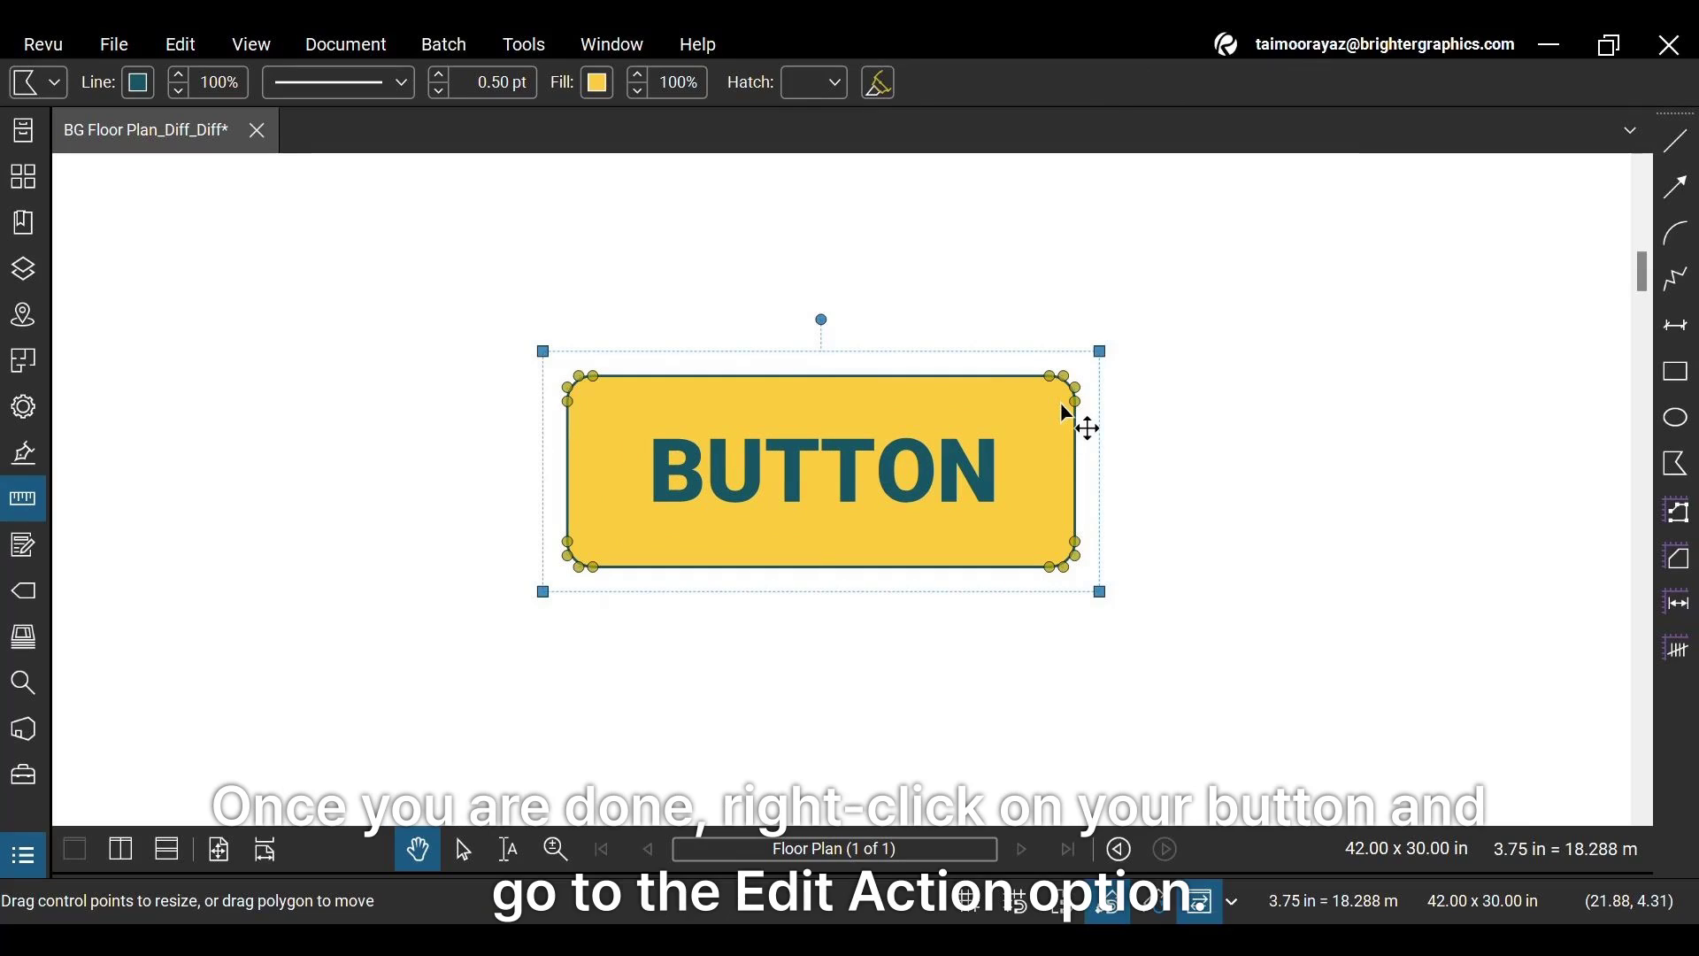
pyautogui.rightClick(1065, 412)
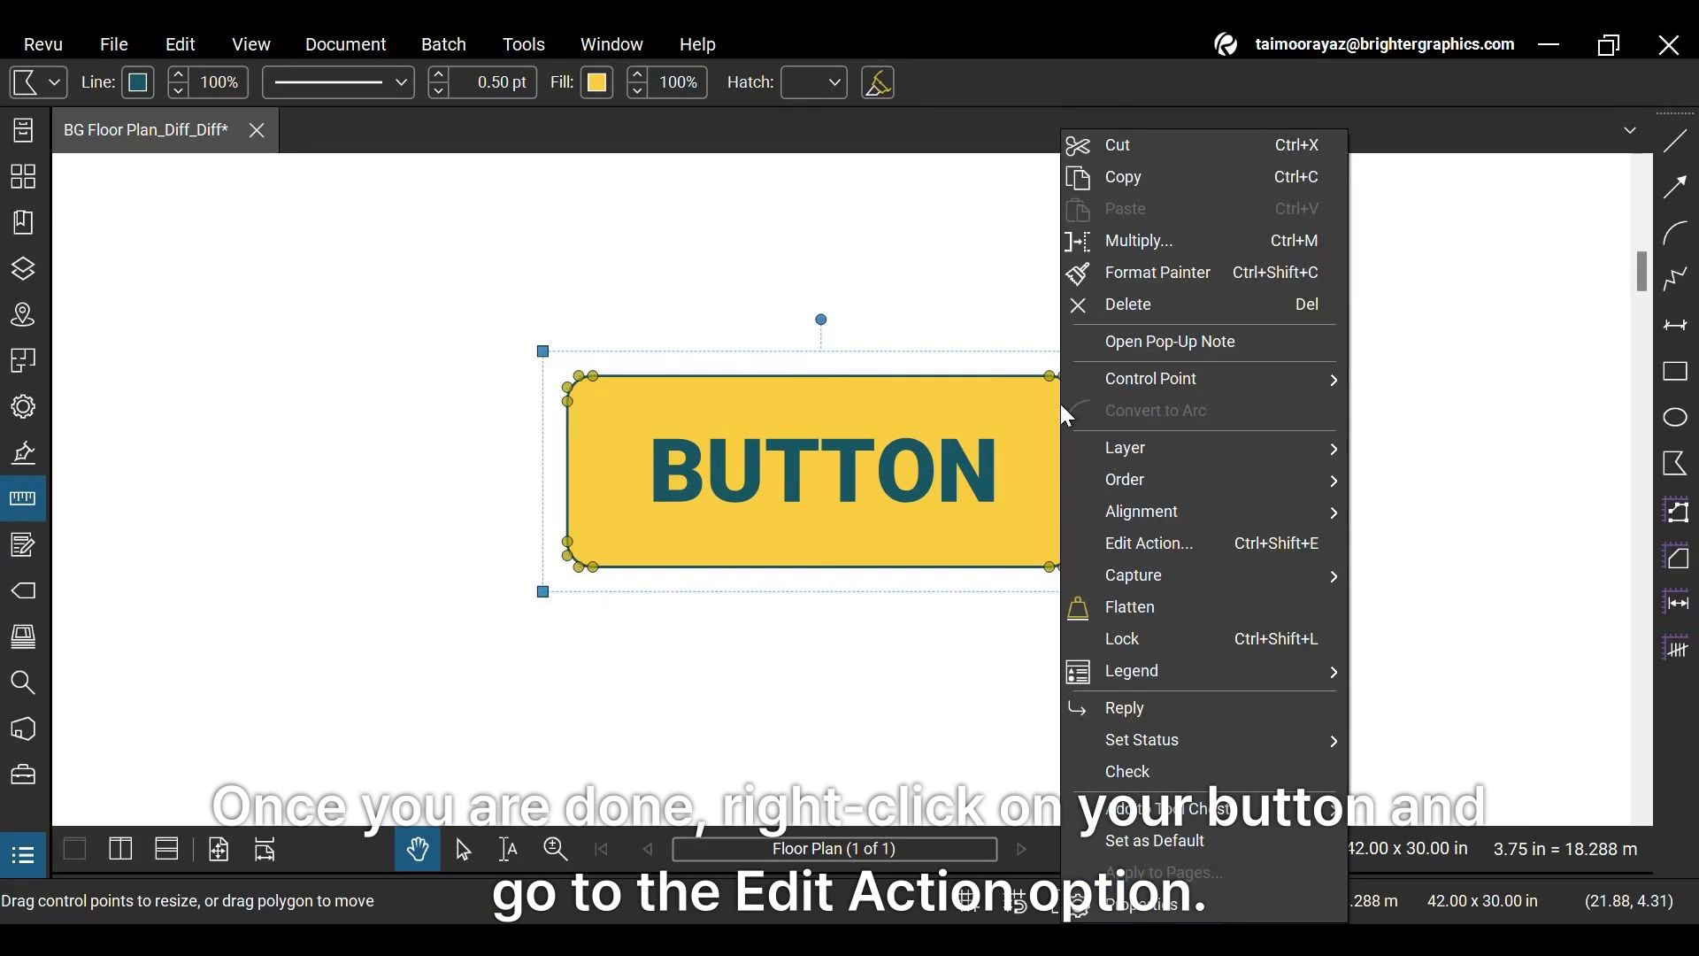
pyautogui.click(1106, 543)
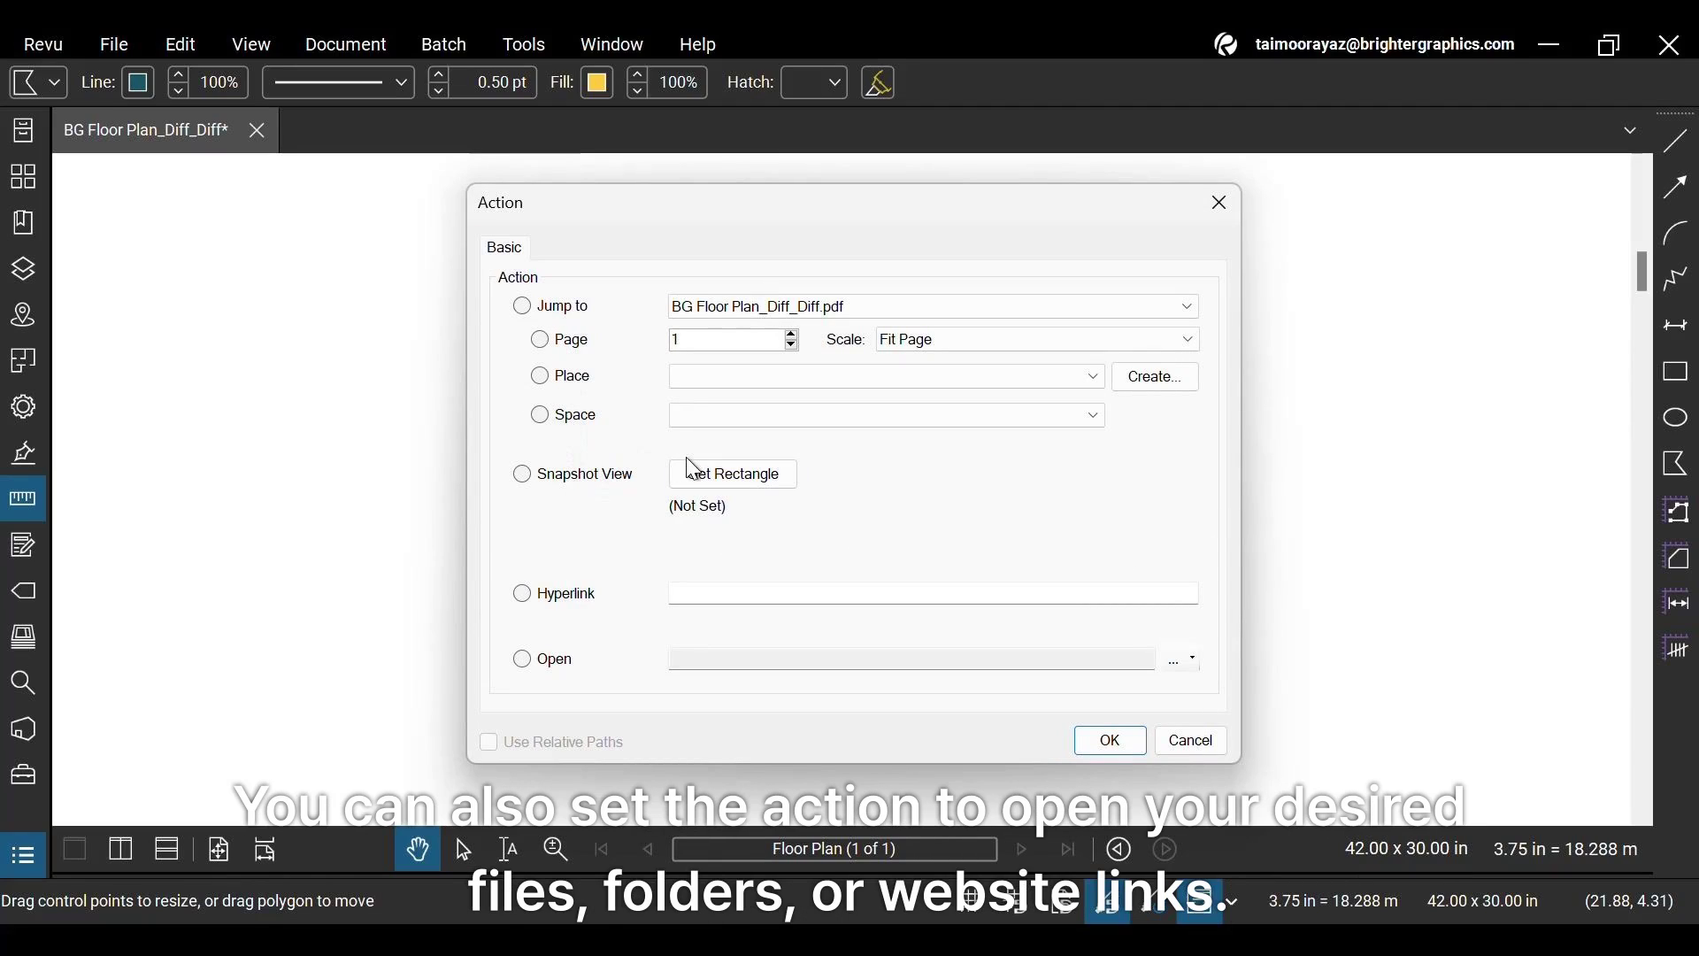
pyautogui.click(549, 662)
pyautogui.click(557, 609)
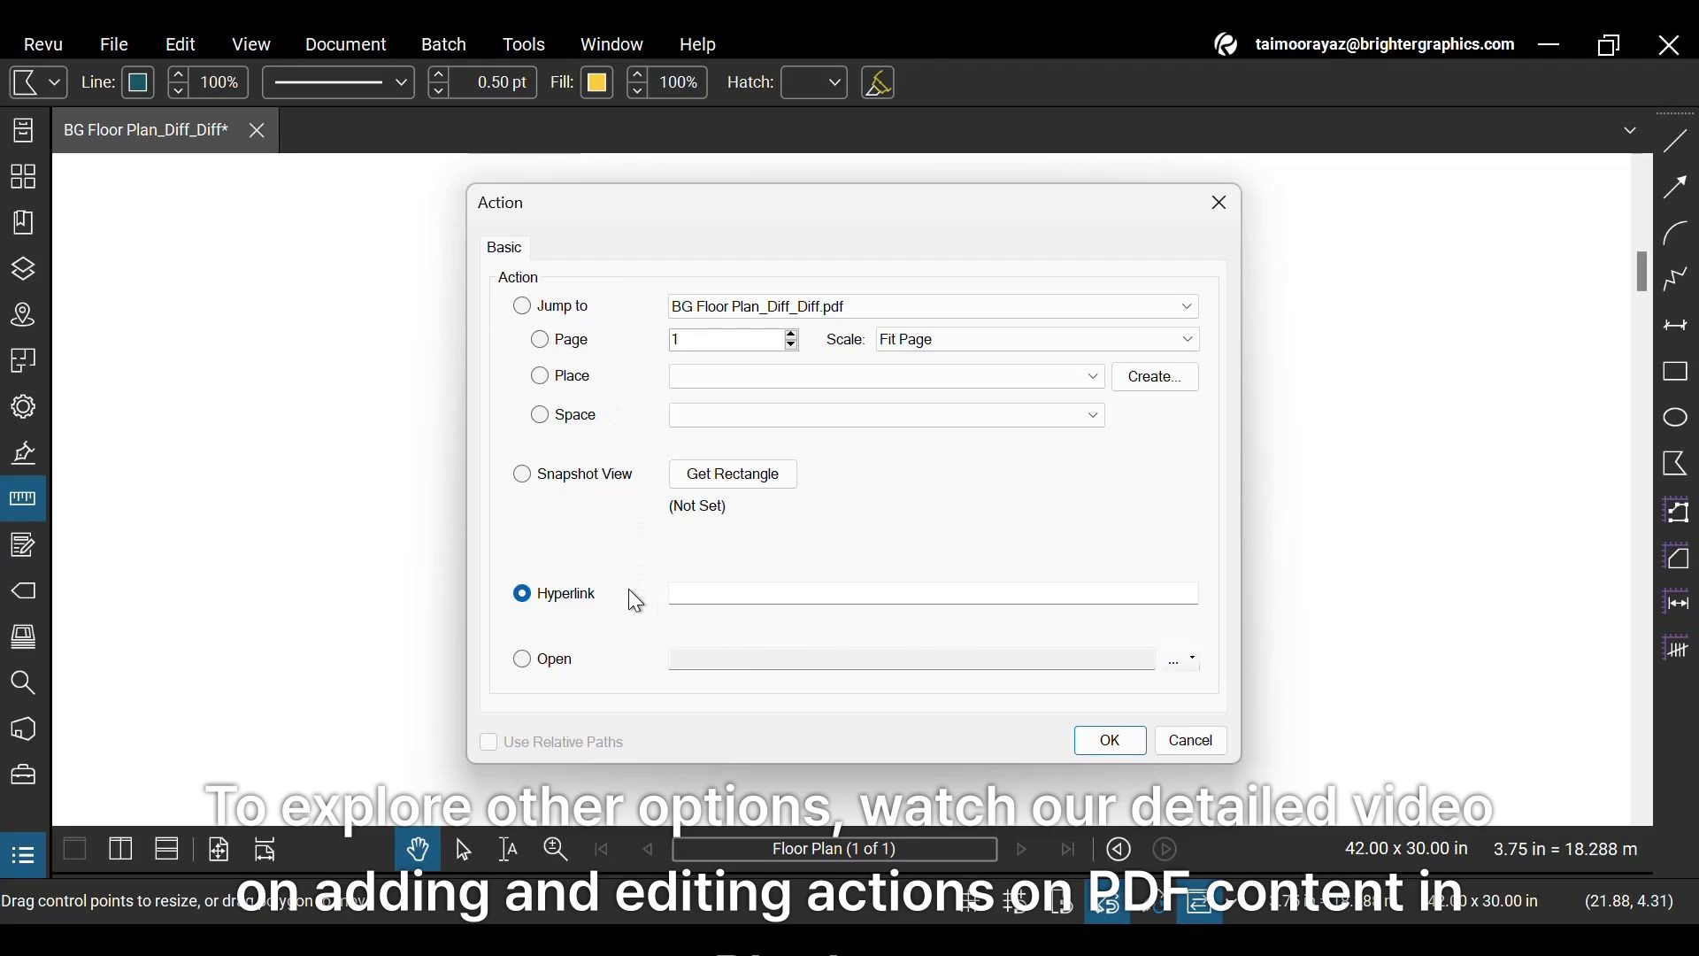
pyautogui.click(685, 595)
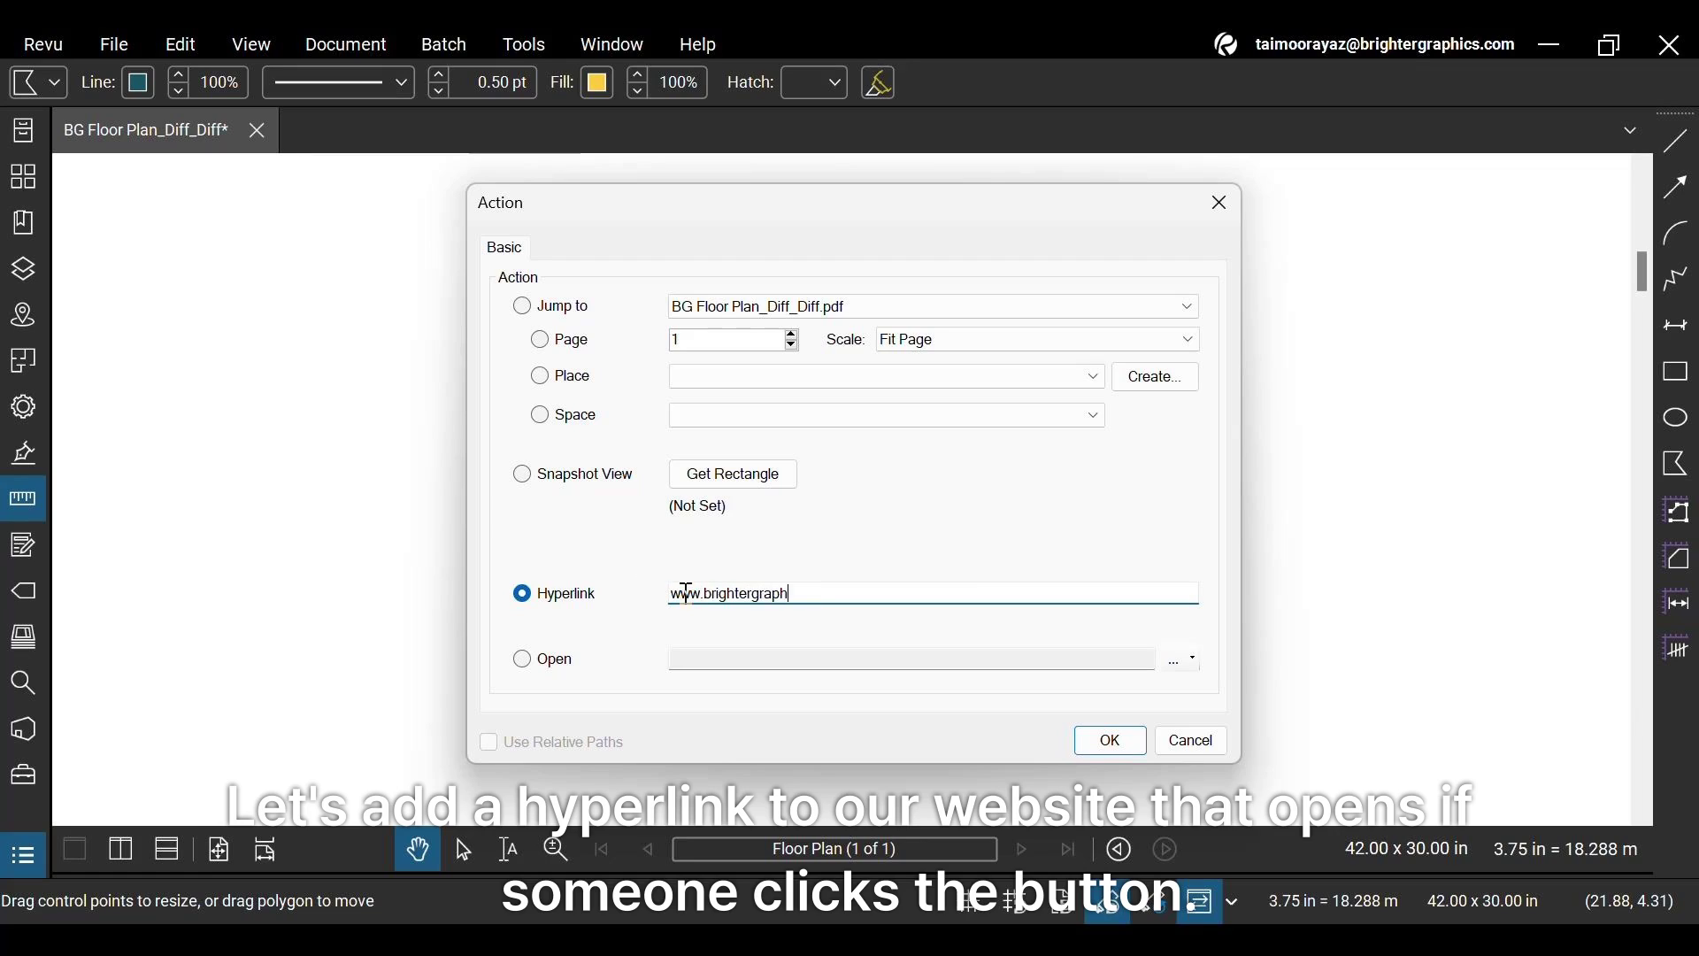
pyautogui.write('www.brightergraphics.com')
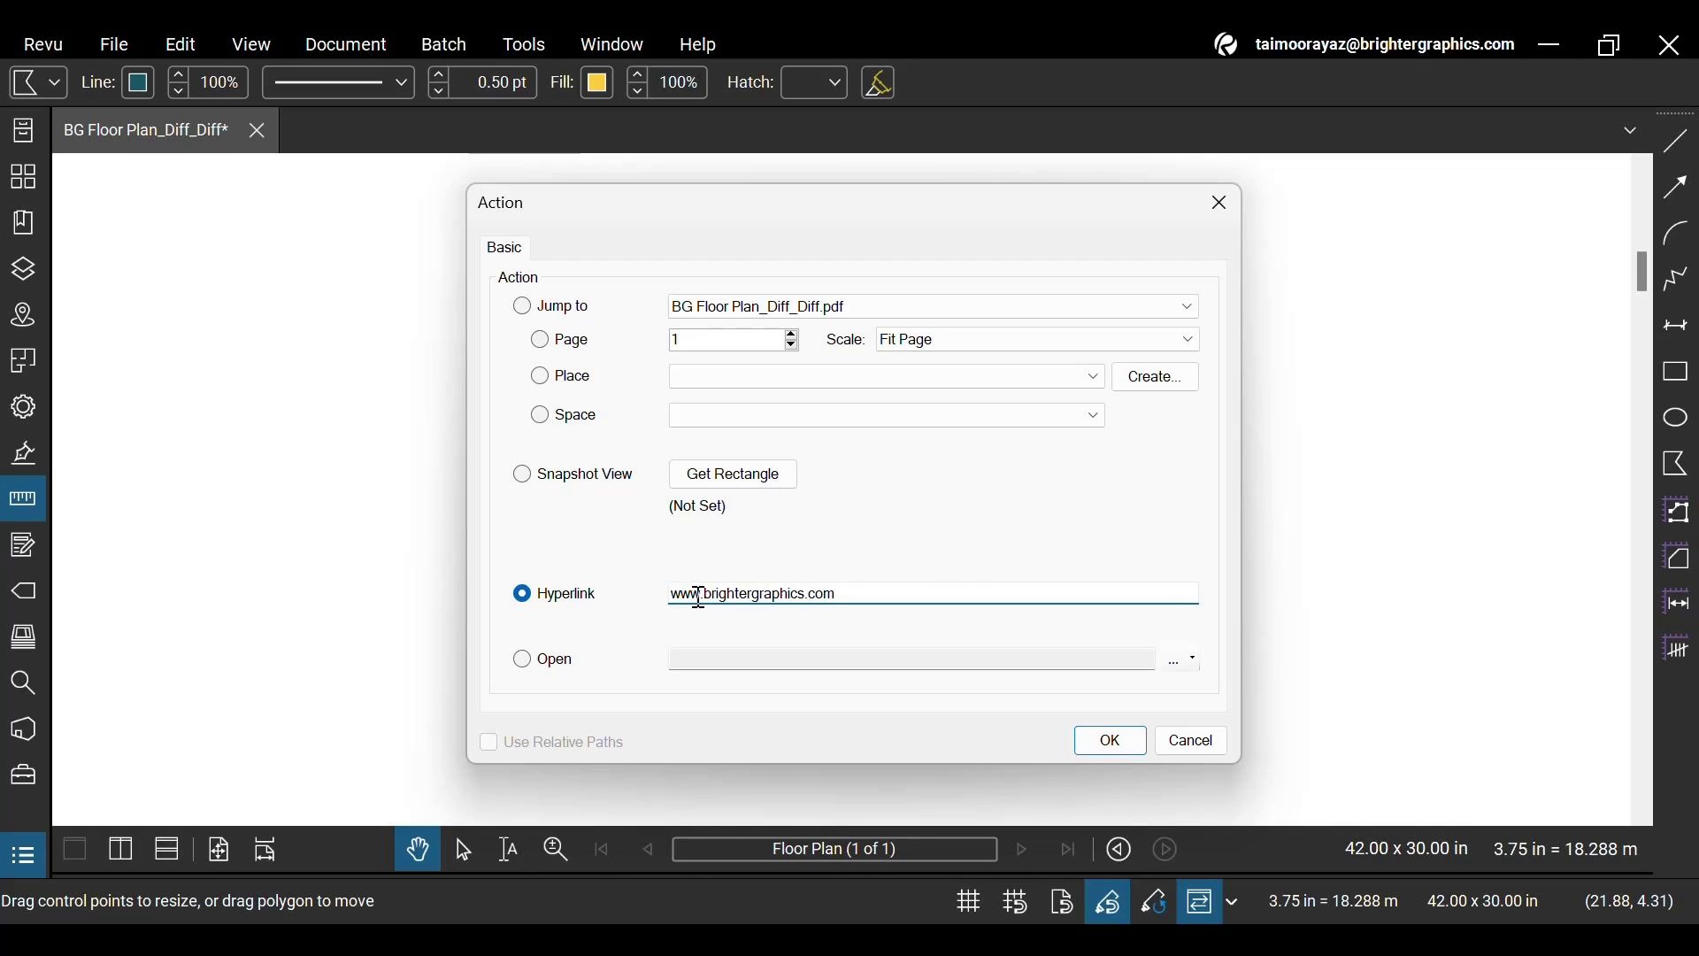
pyautogui.click(1090, 744)
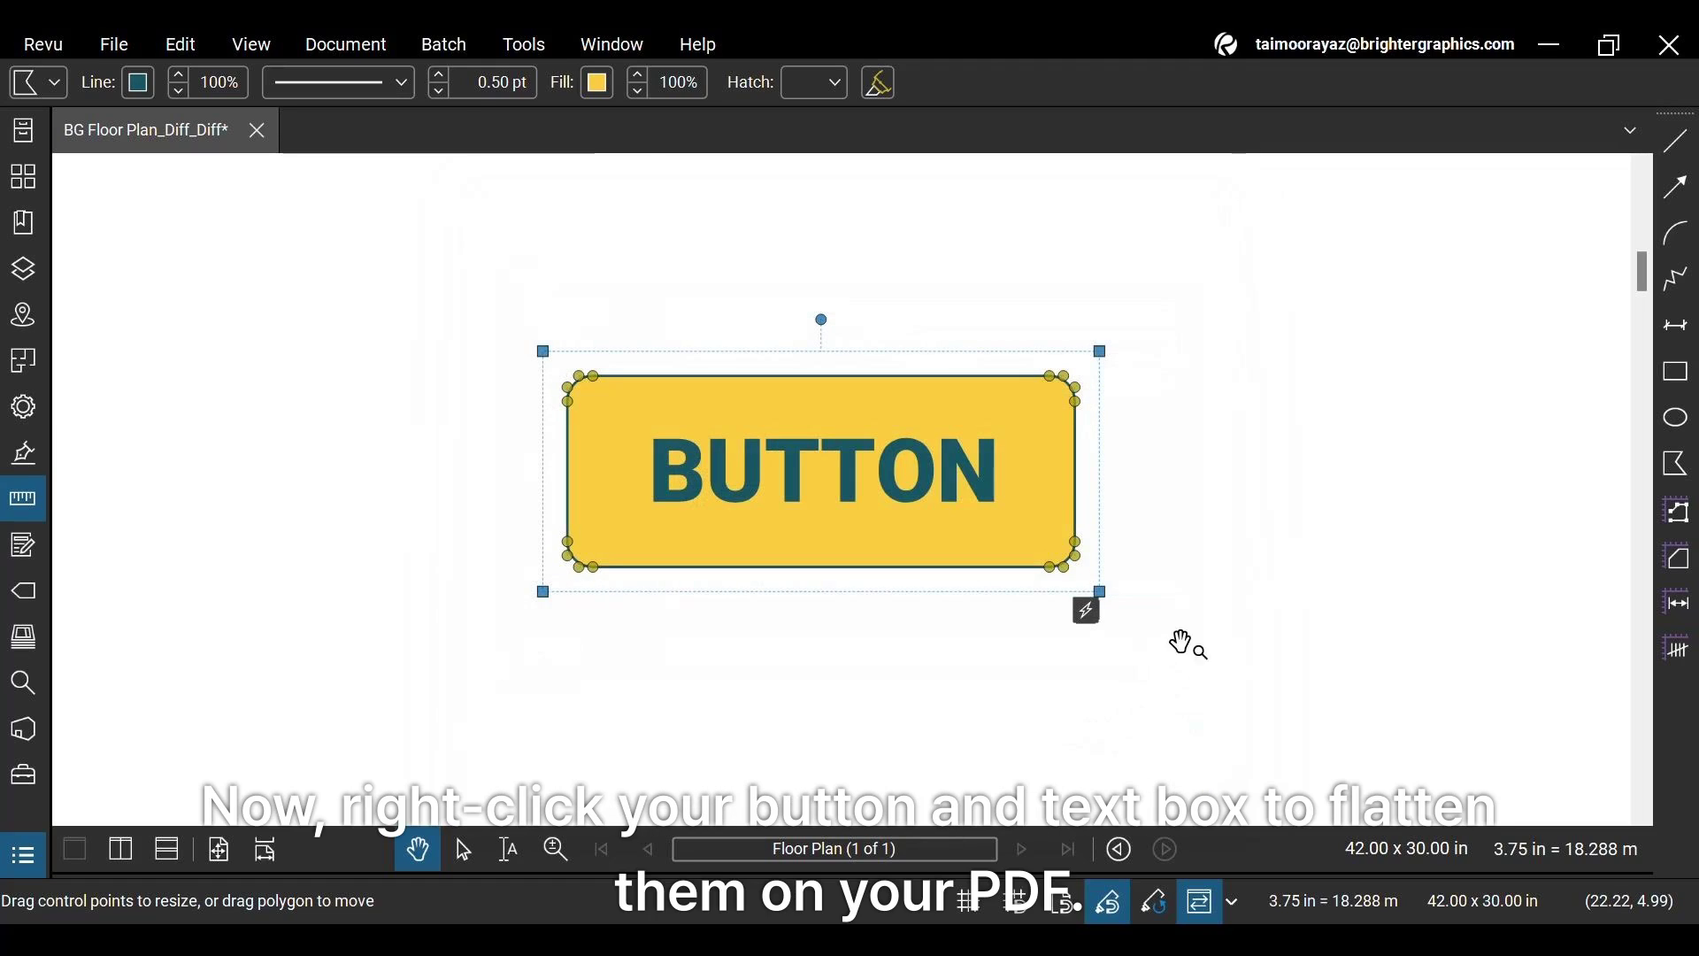
# Flatten all markups, including the button and its BUTTON label, into the floor-plan page
pyautogui.rightClick(1069, 411)
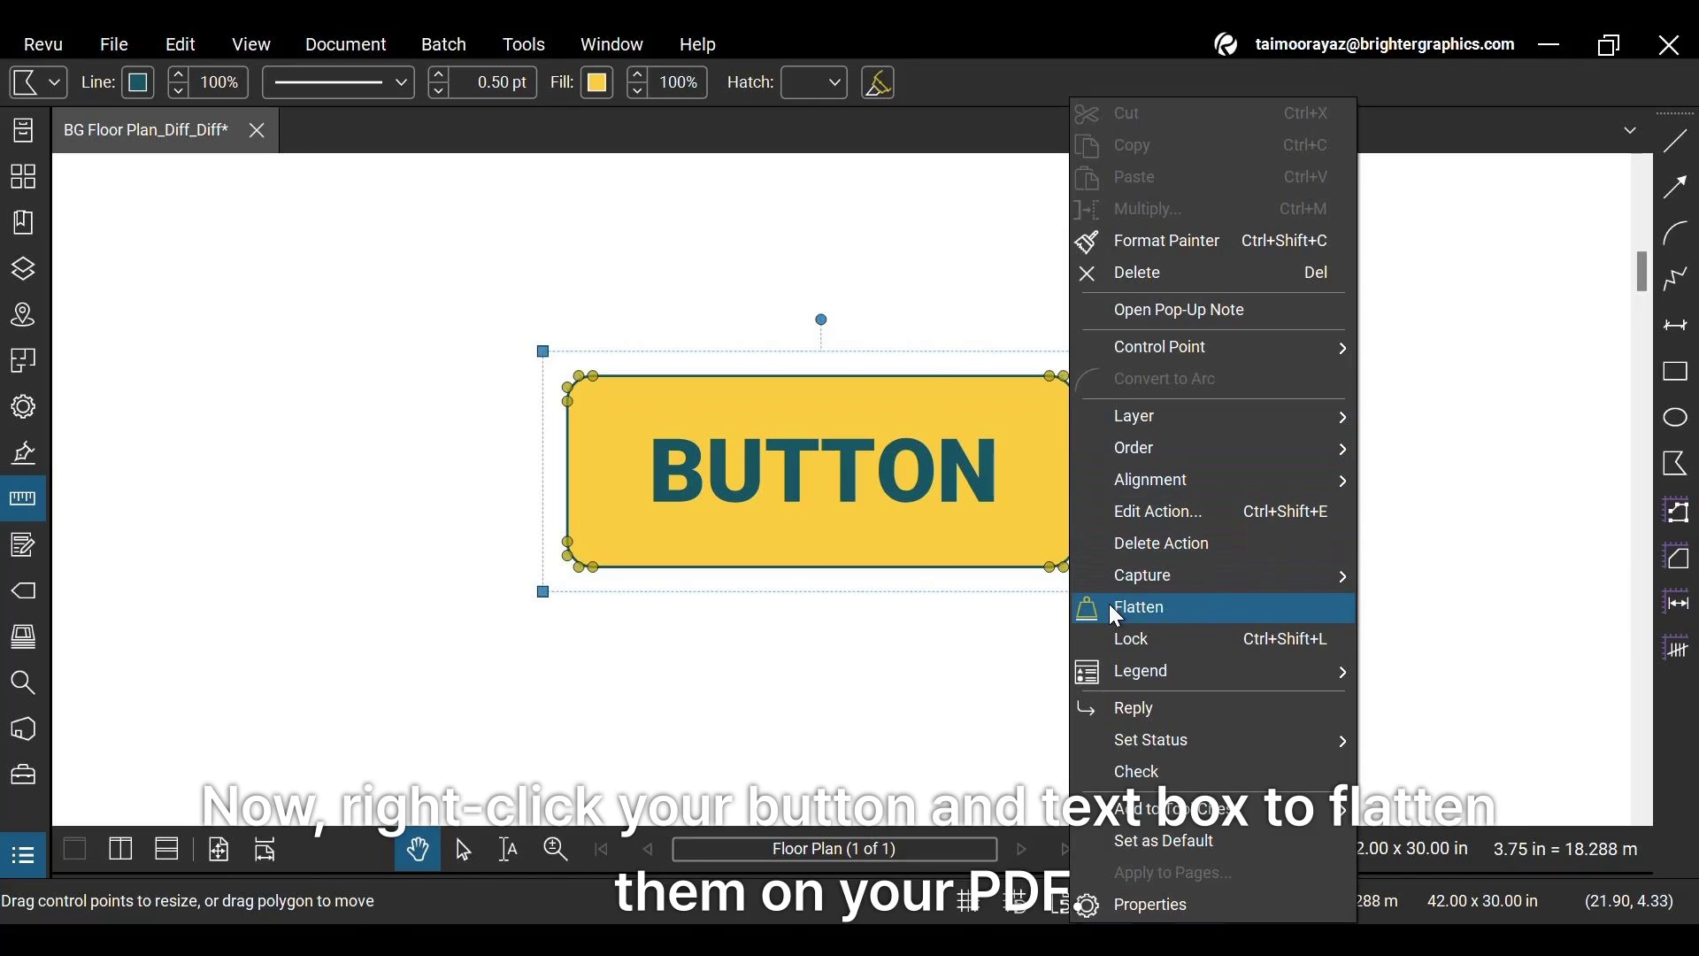
pyautogui.click(885, 280)
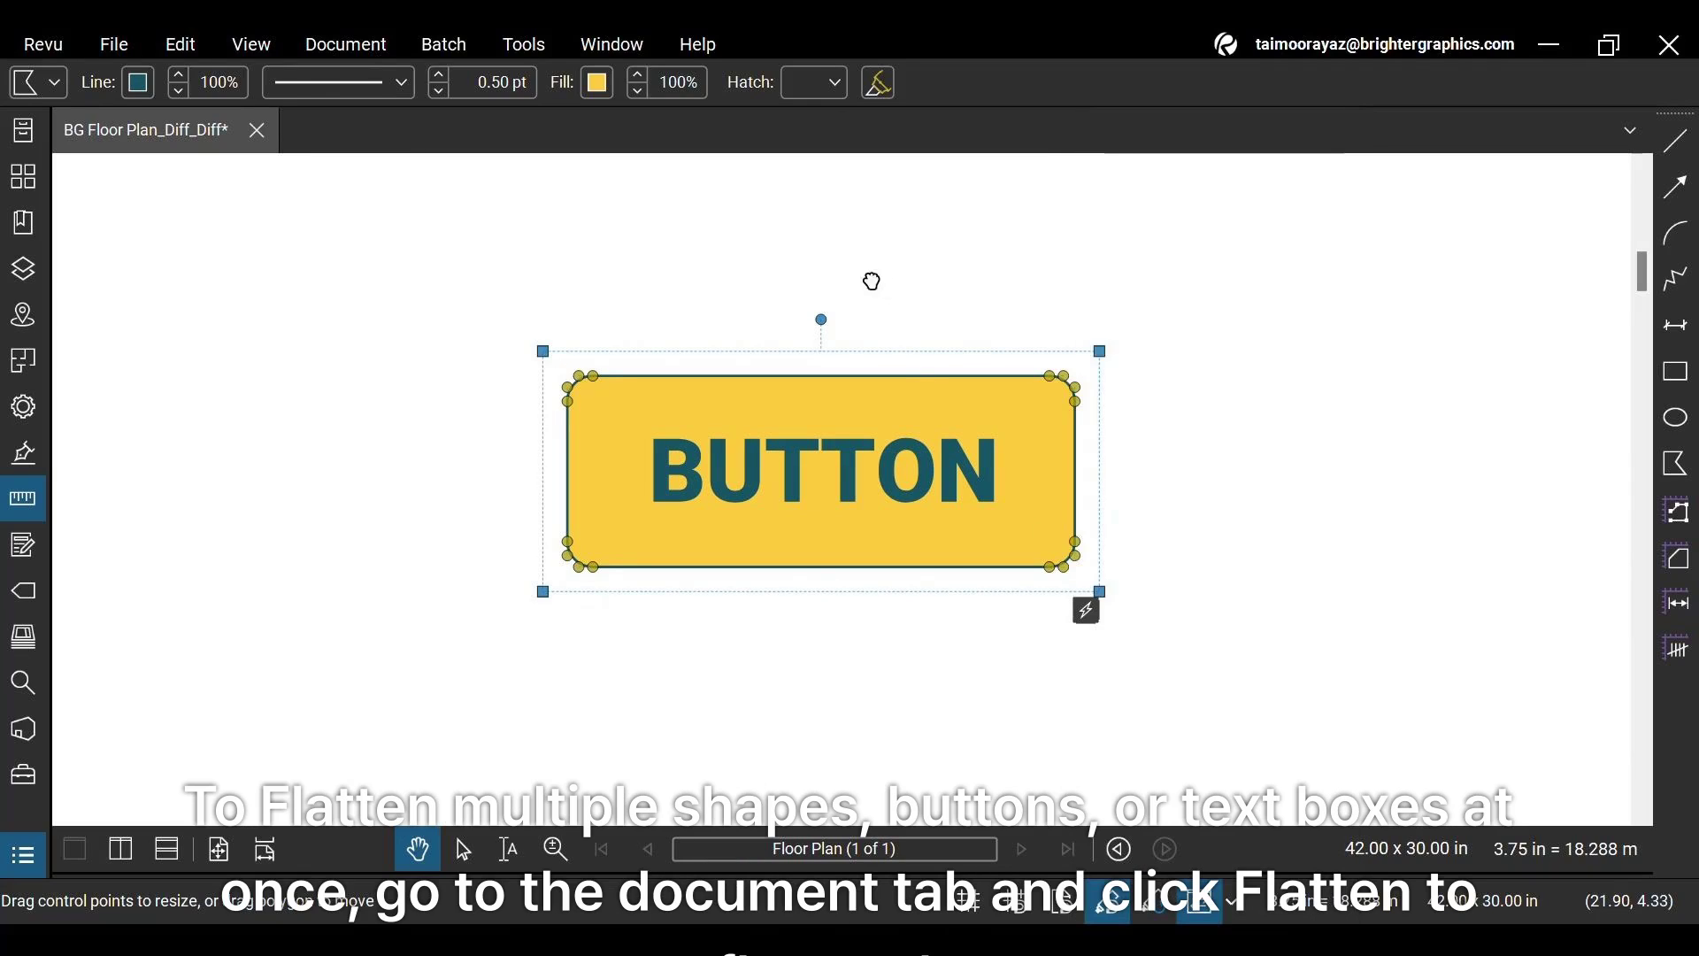
pyautogui.click(869, 280)
pyautogui.click(324, 56)
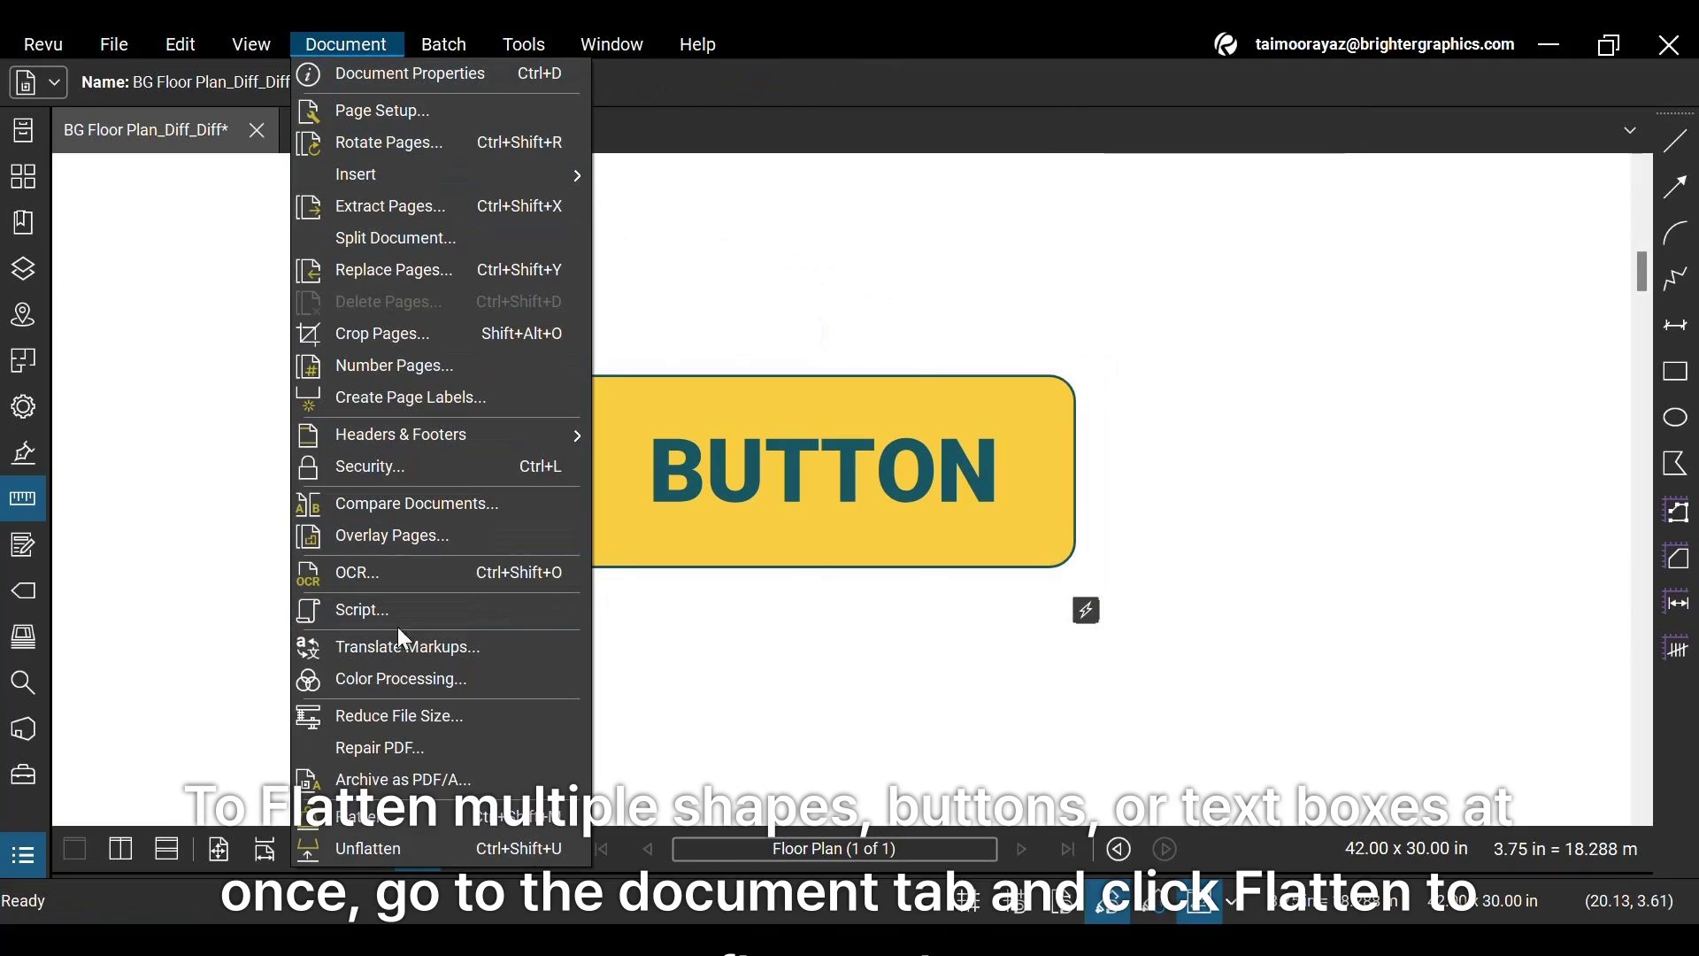
pyautogui.click(380, 816)
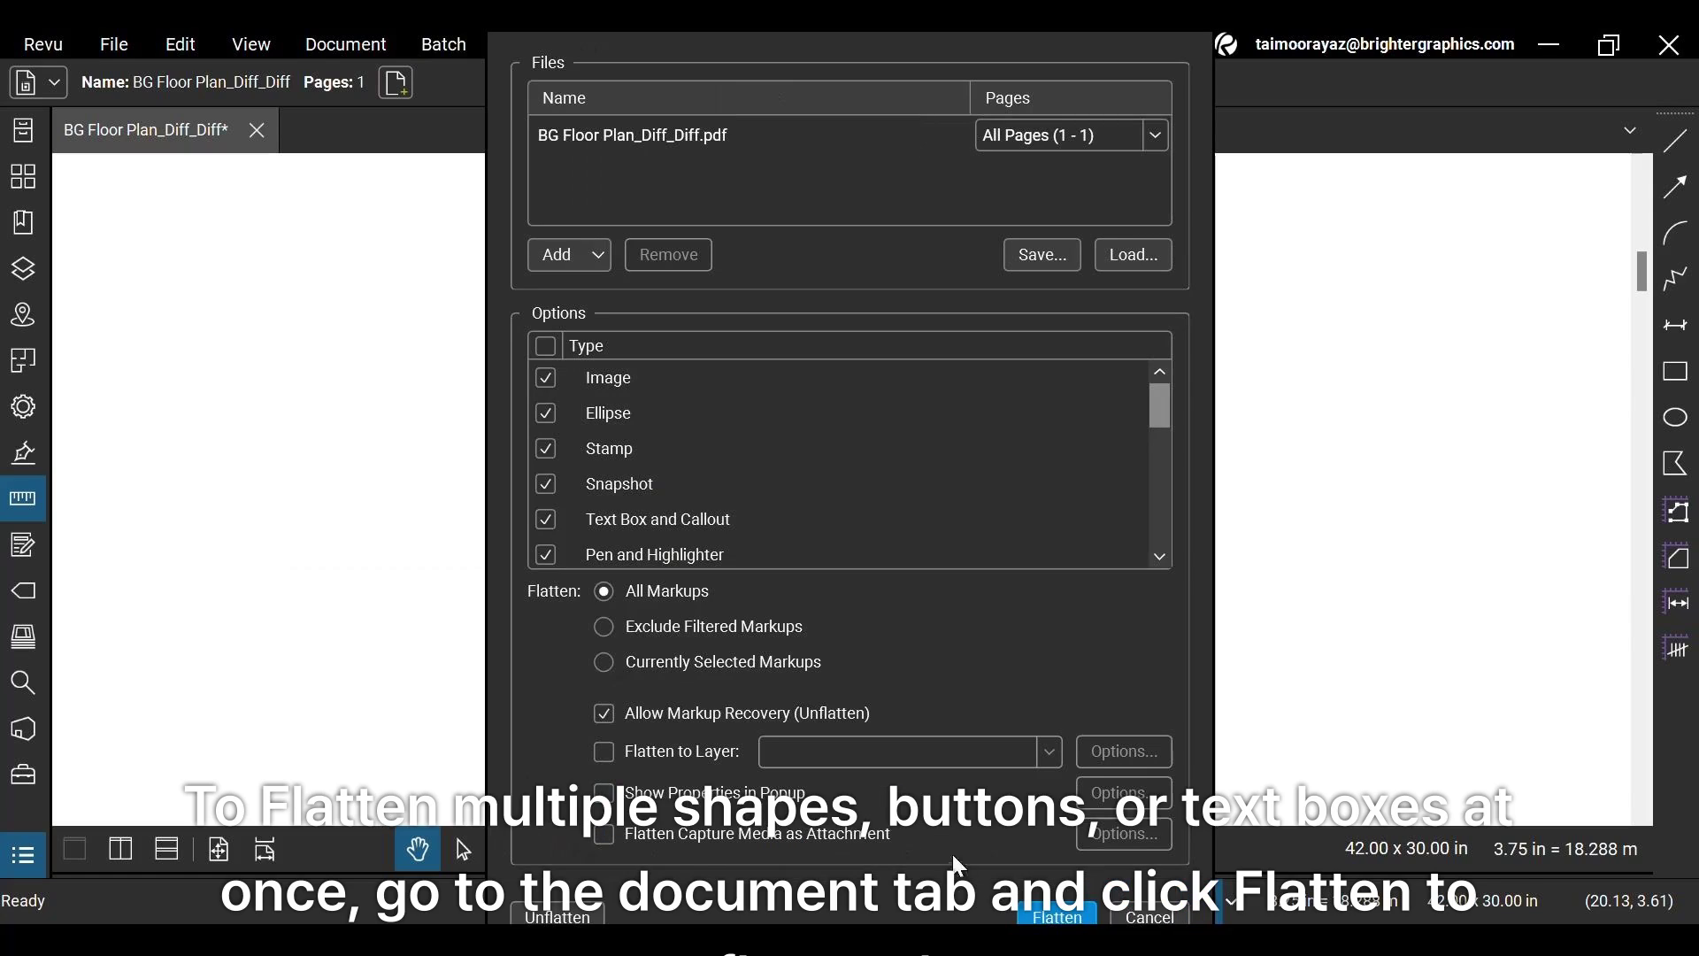
pyautogui.click(1056, 915)
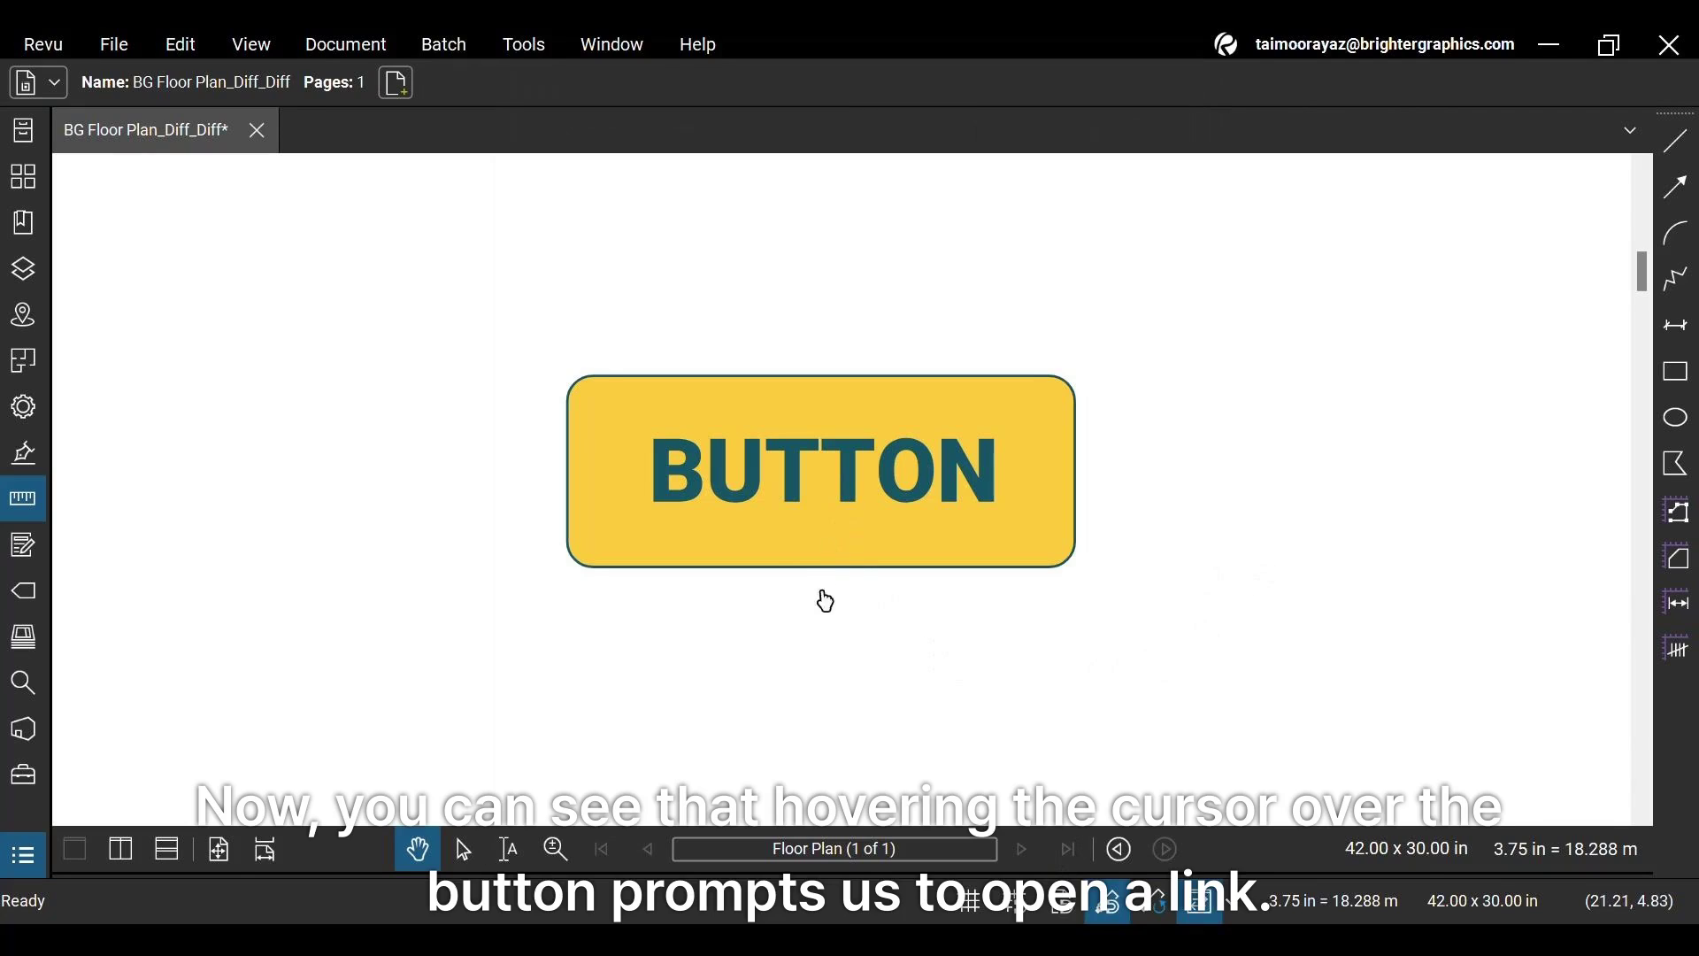
pyautogui.click(828, 543)
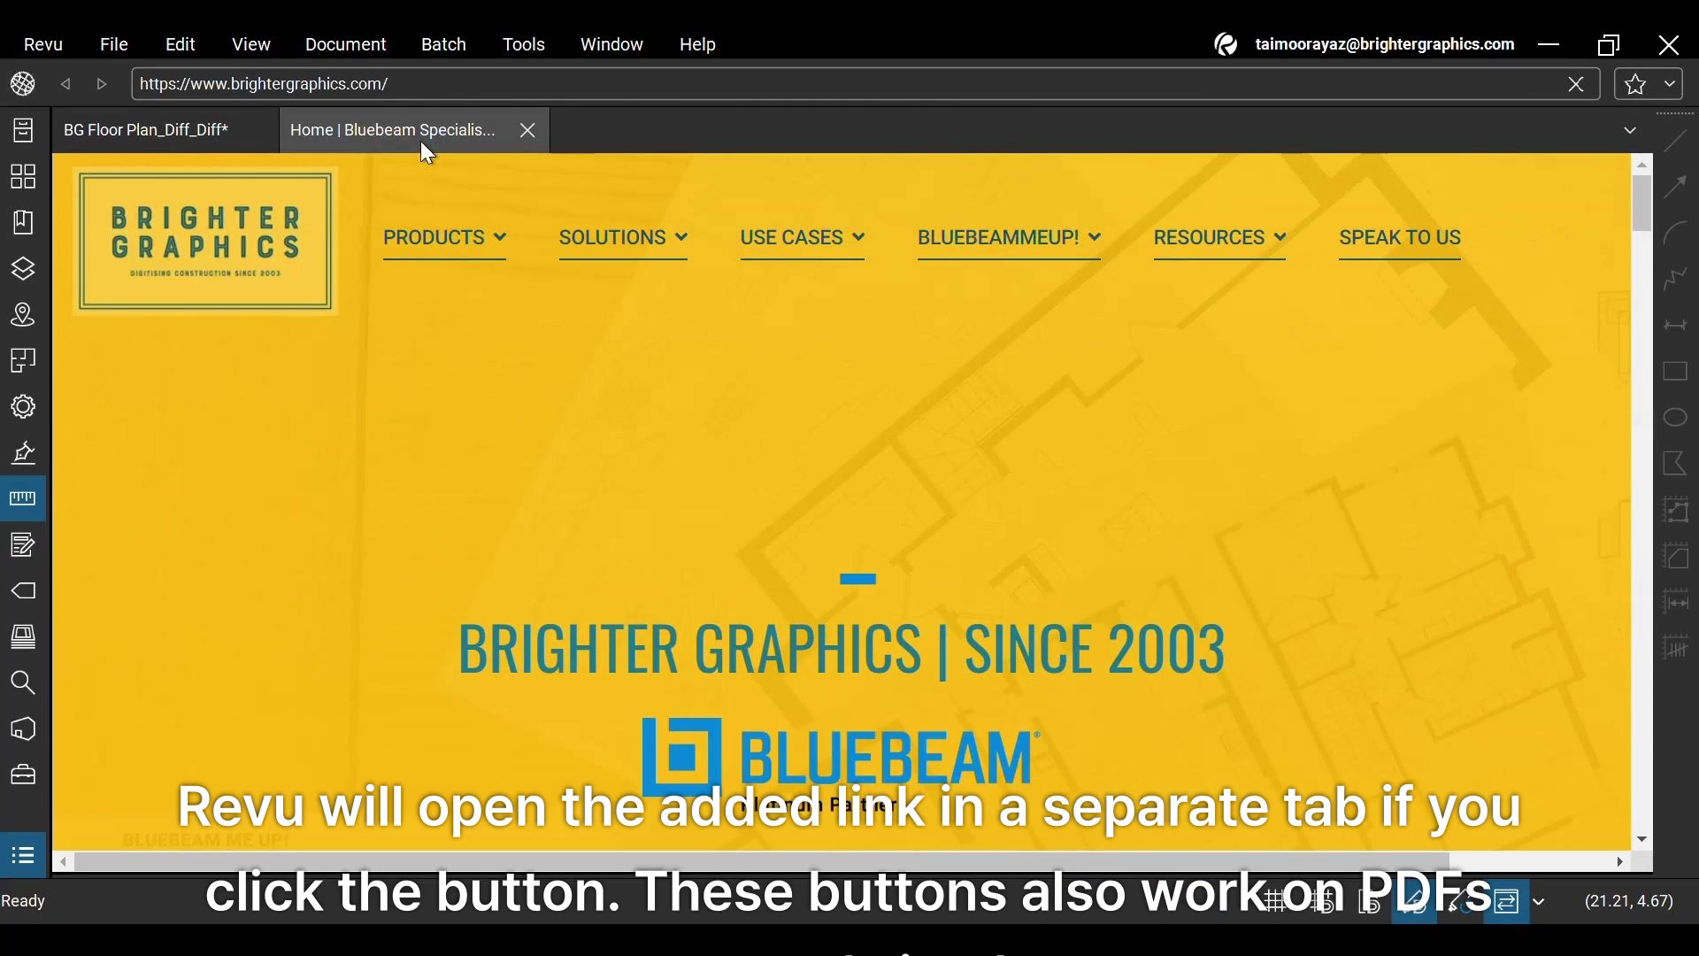
pyautogui.scroll(-12, 775, 450)
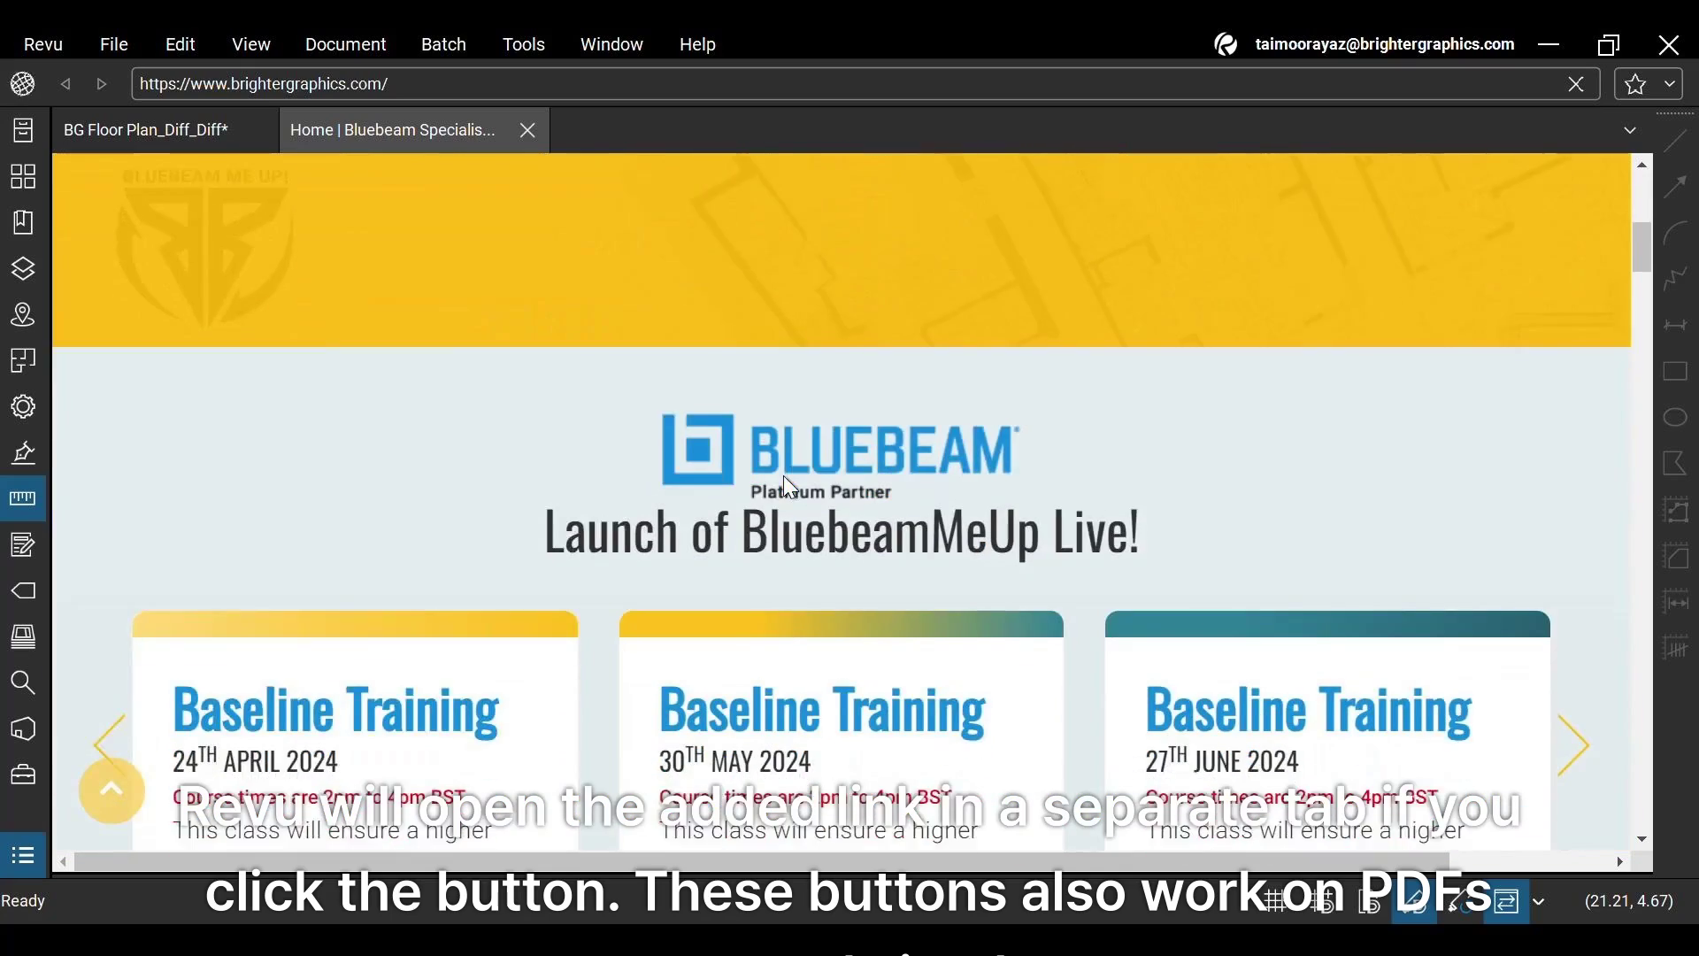
pyautogui.scroll(5, 779, 469)
pyautogui.scroll(5, 772, 467)
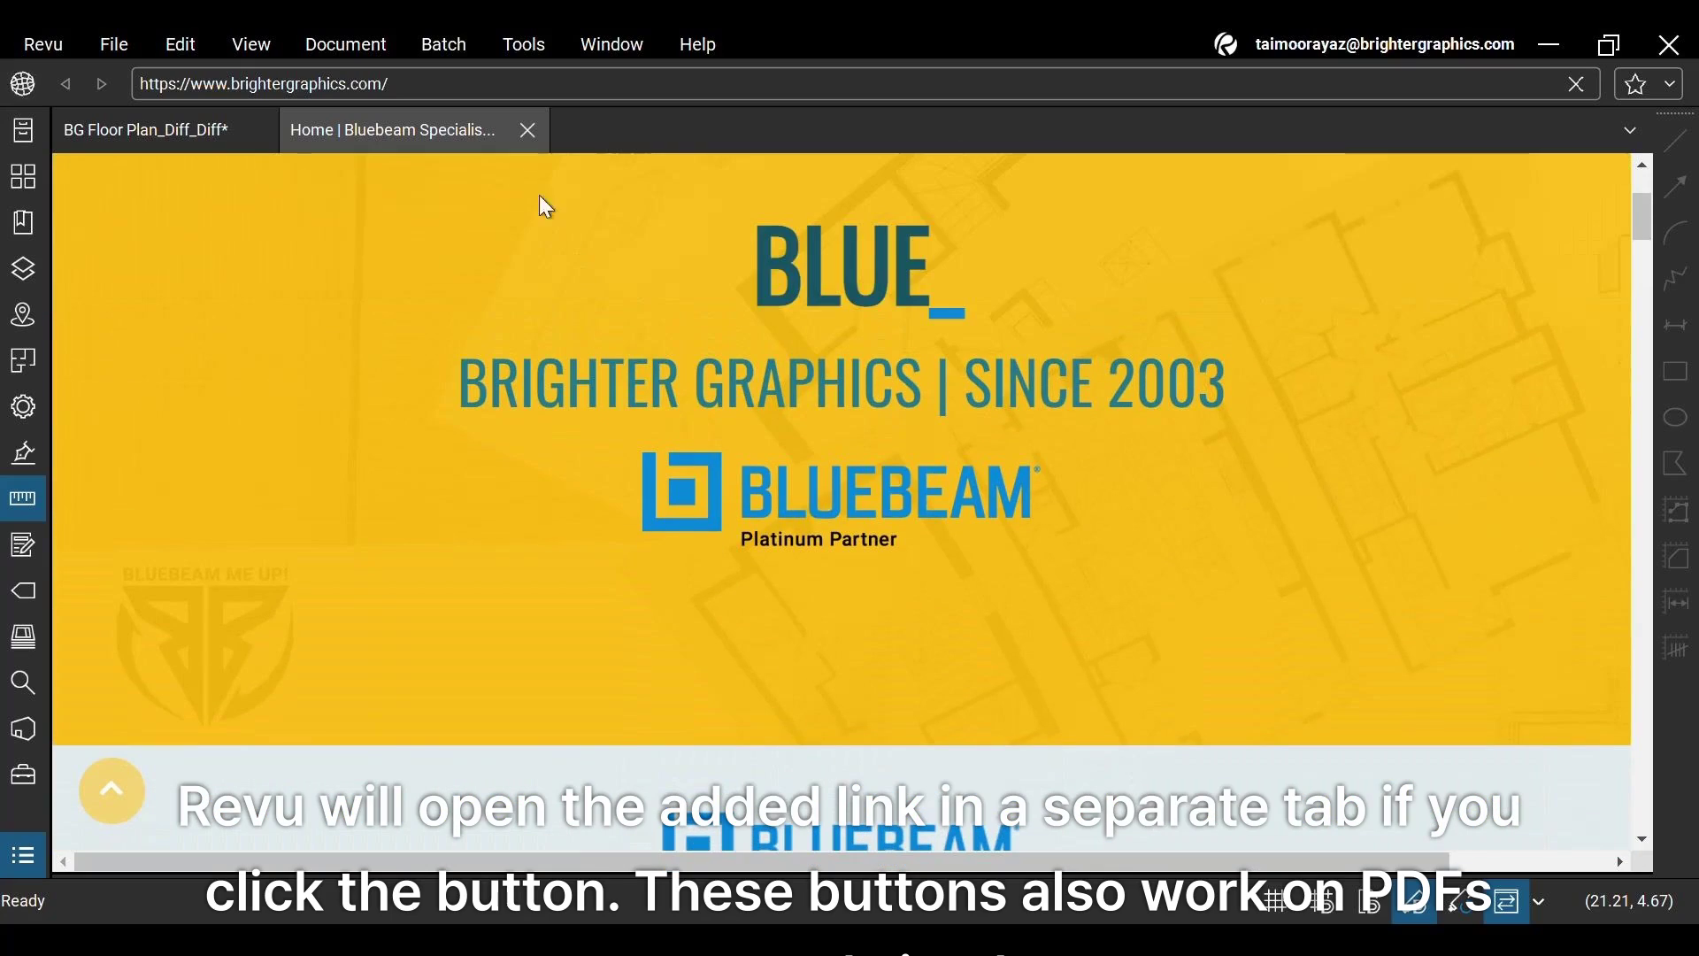
pyautogui.click(527, 131)
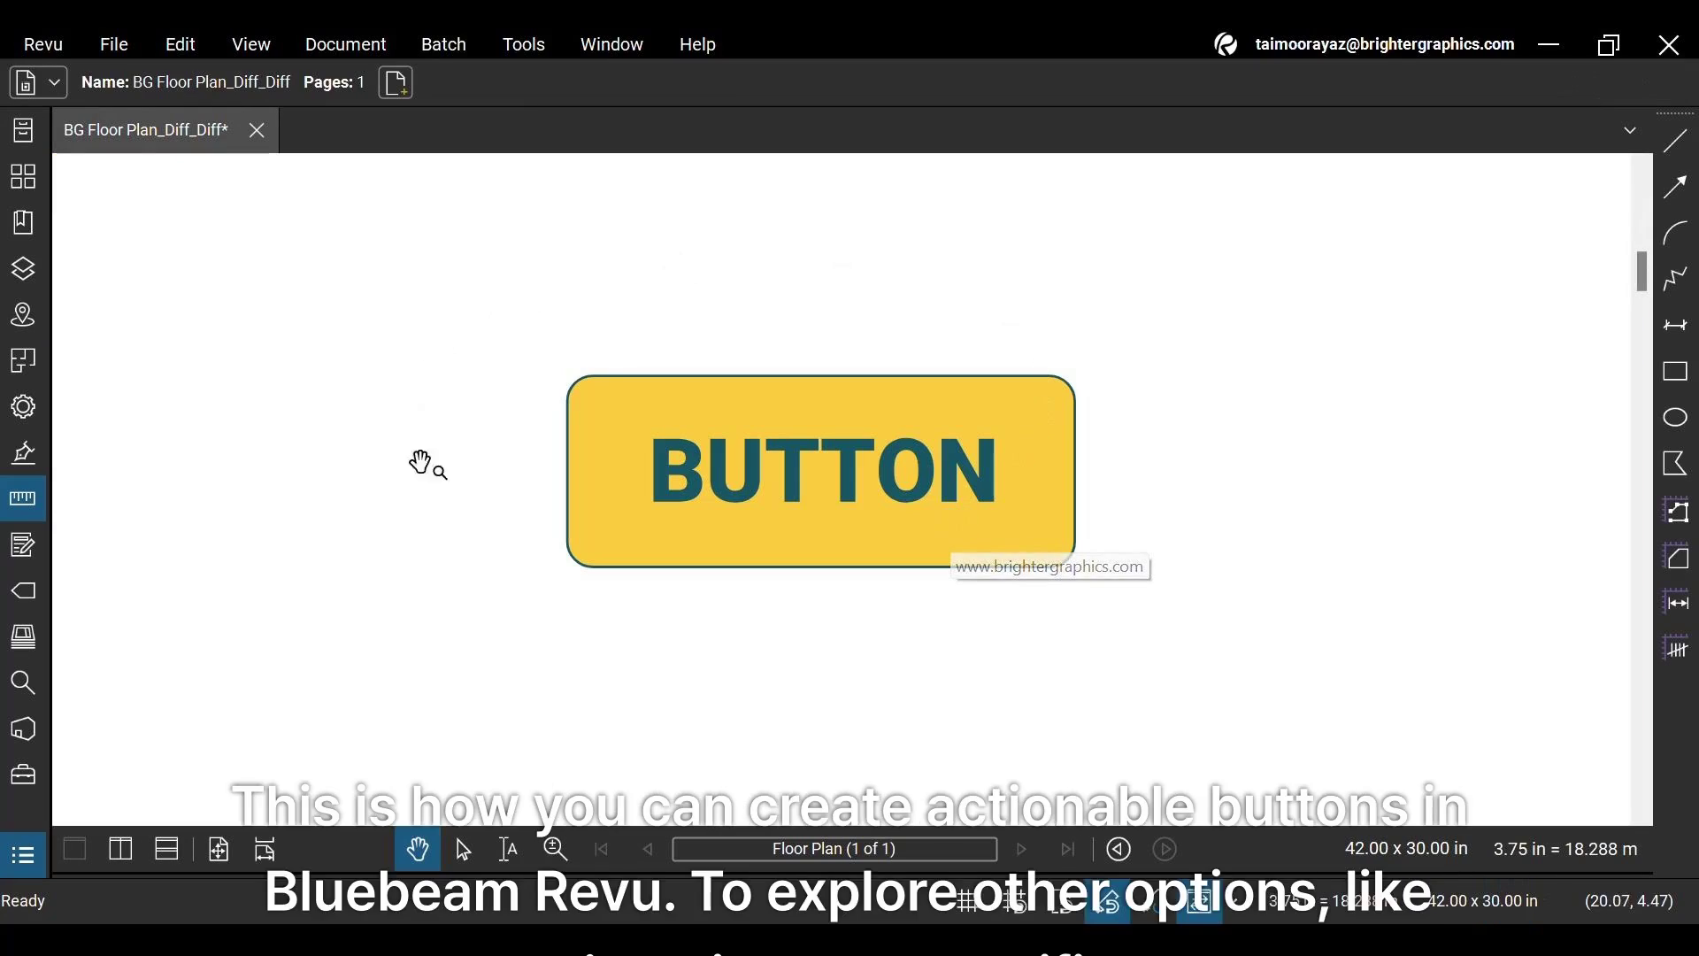